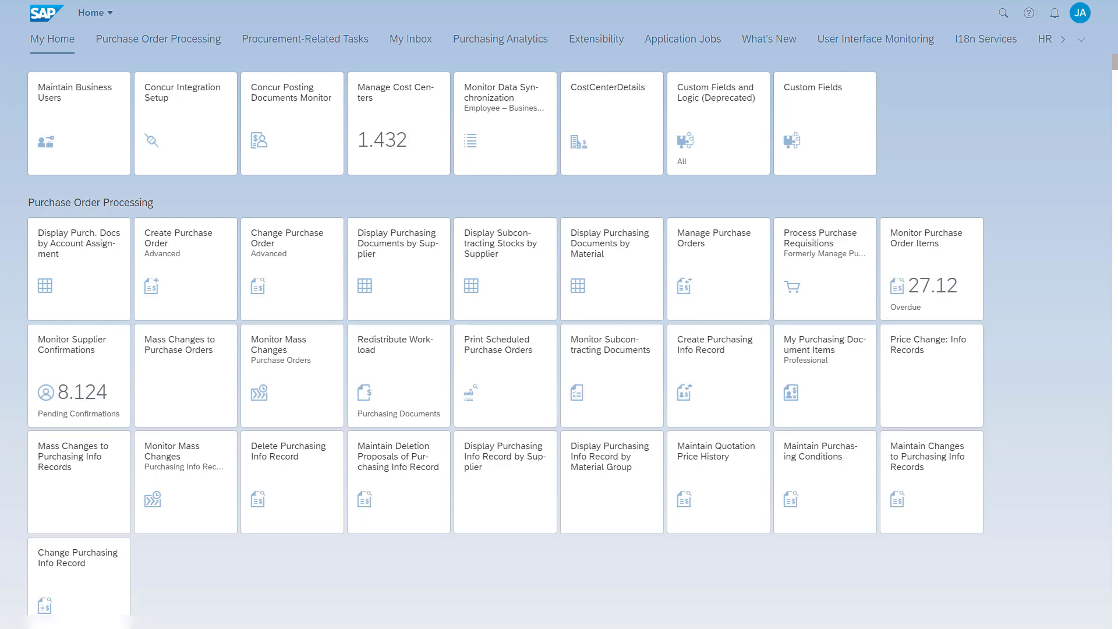
Step: Open the Communication Systems app from the Communication Management space
left_click(1081, 39)
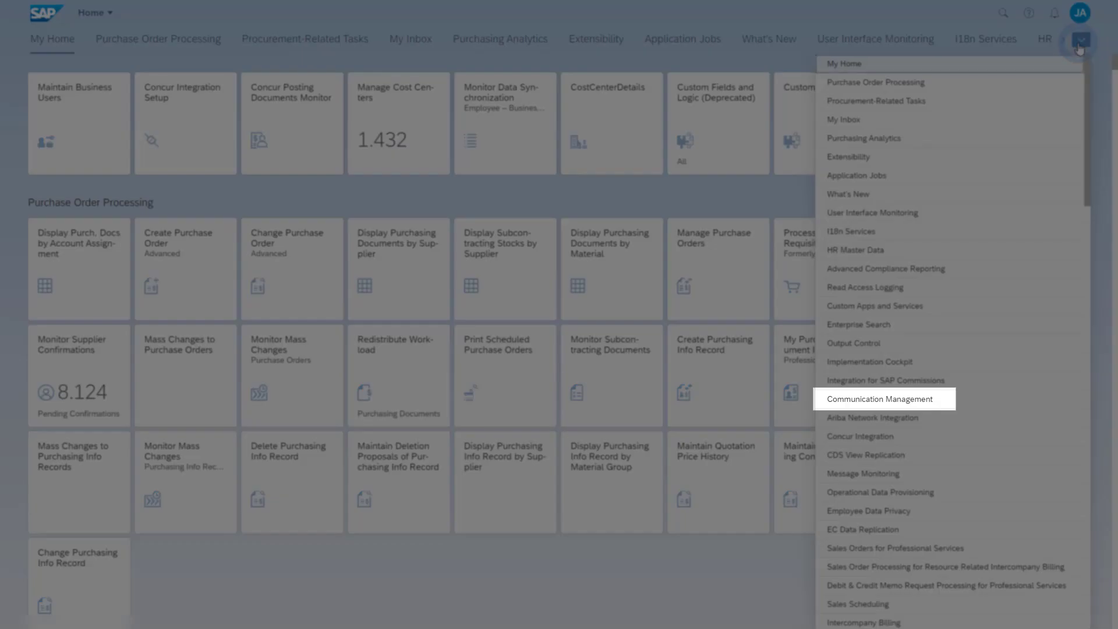
left_click(875, 397)
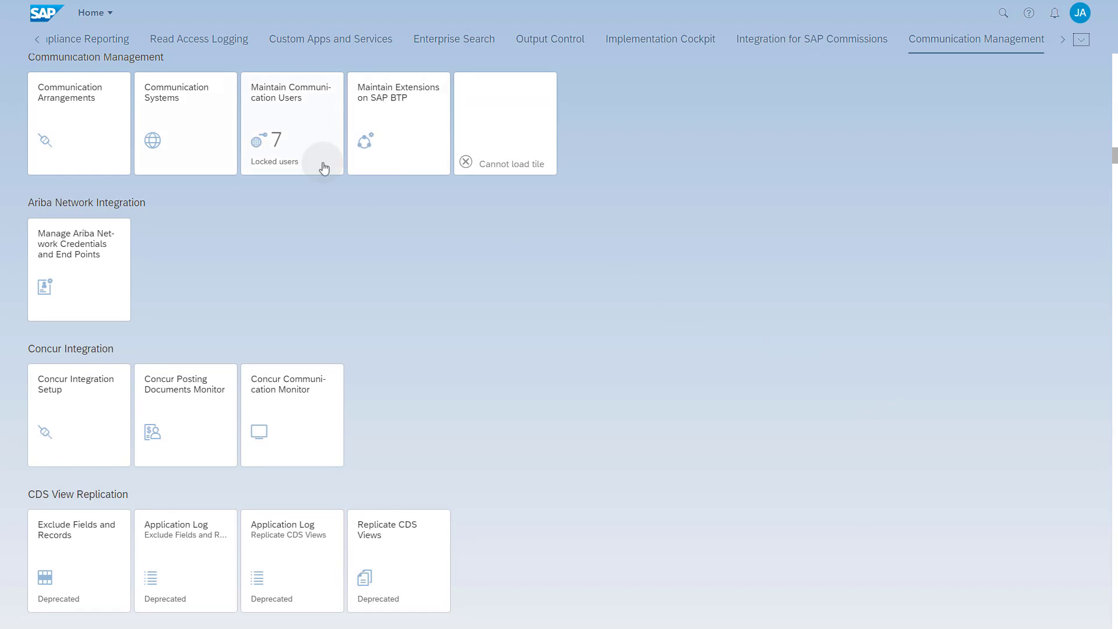
left_click(189, 110)
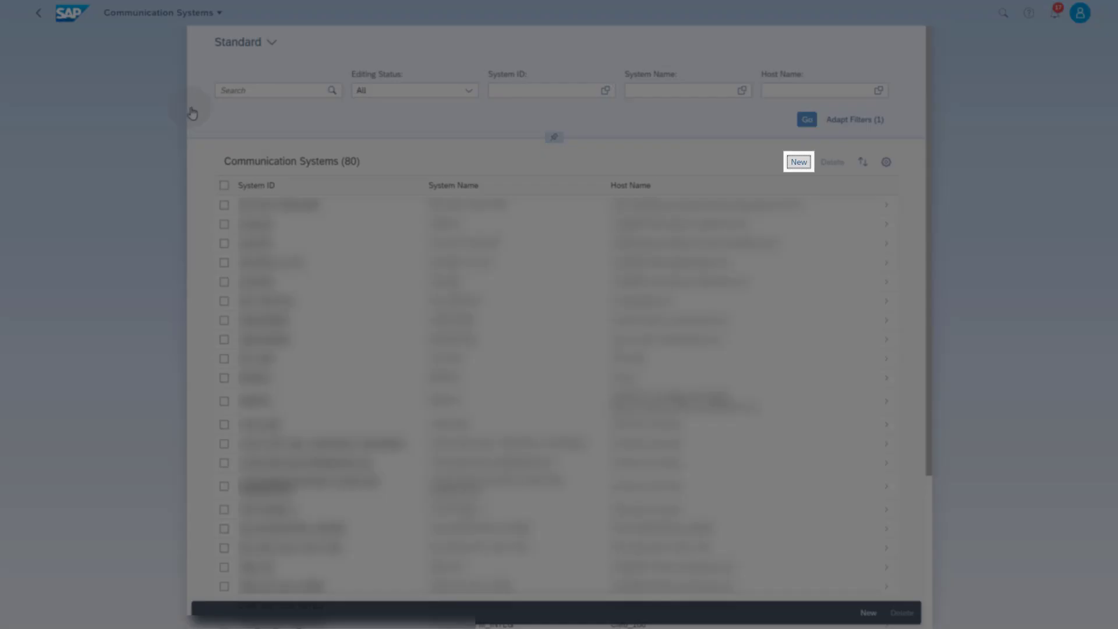
Step: Create a new communication system with System ID CALM-VIDEO
left_click(789, 168)
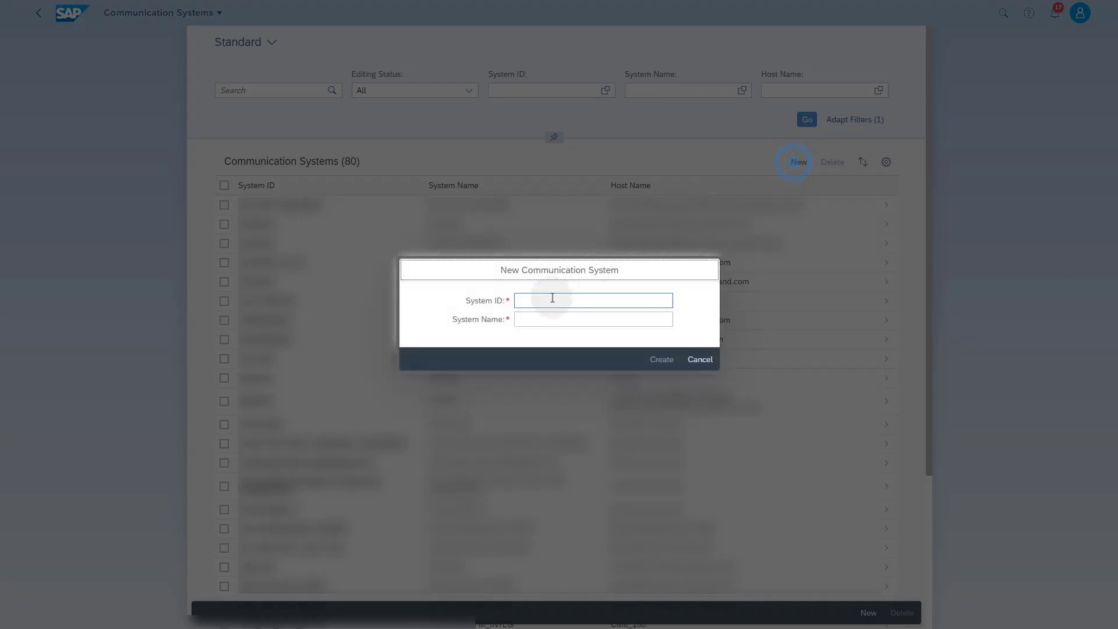
left_click(547, 300)
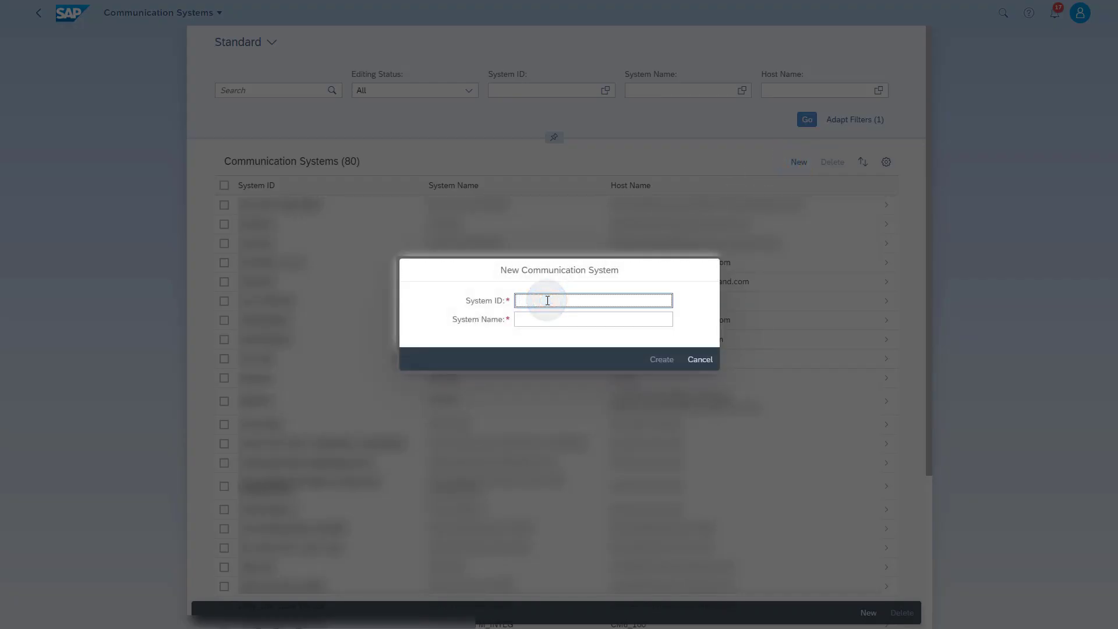
type("CALM")
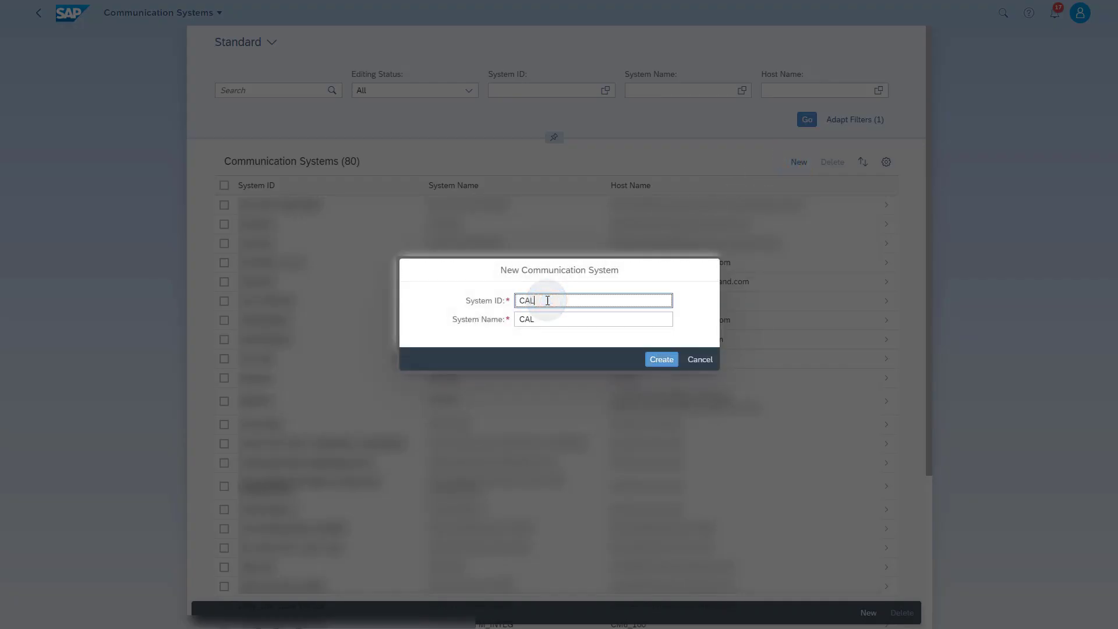
type("-VIDEO")
left_click(665, 360)
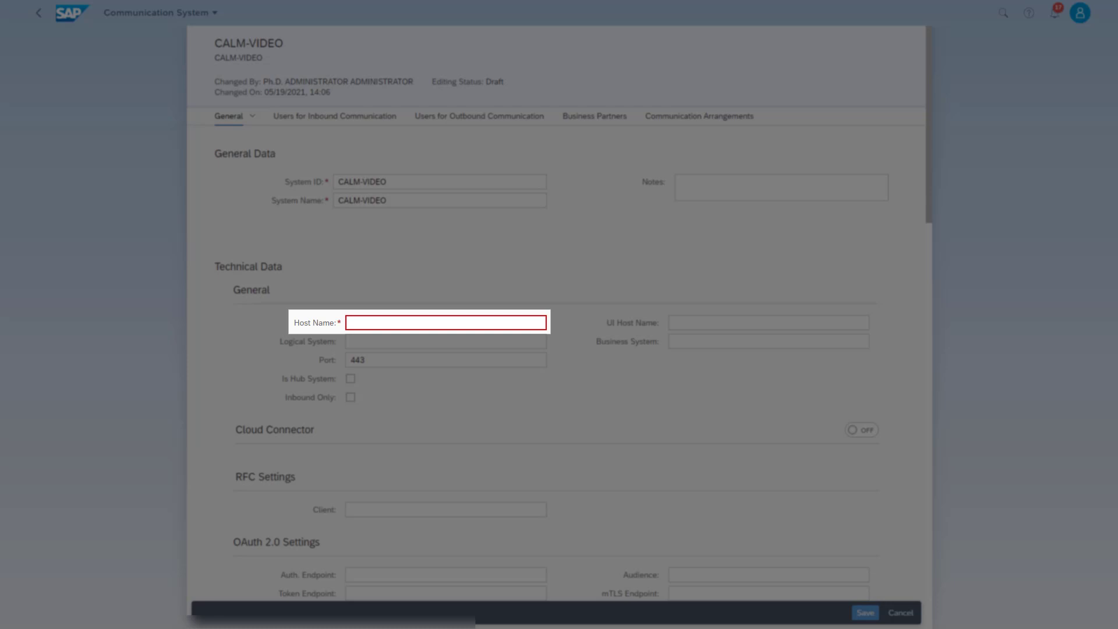
Step: Enter eu10.alm.cloud.sap as the CALM-VIDEO host name
left_click(371, 324)
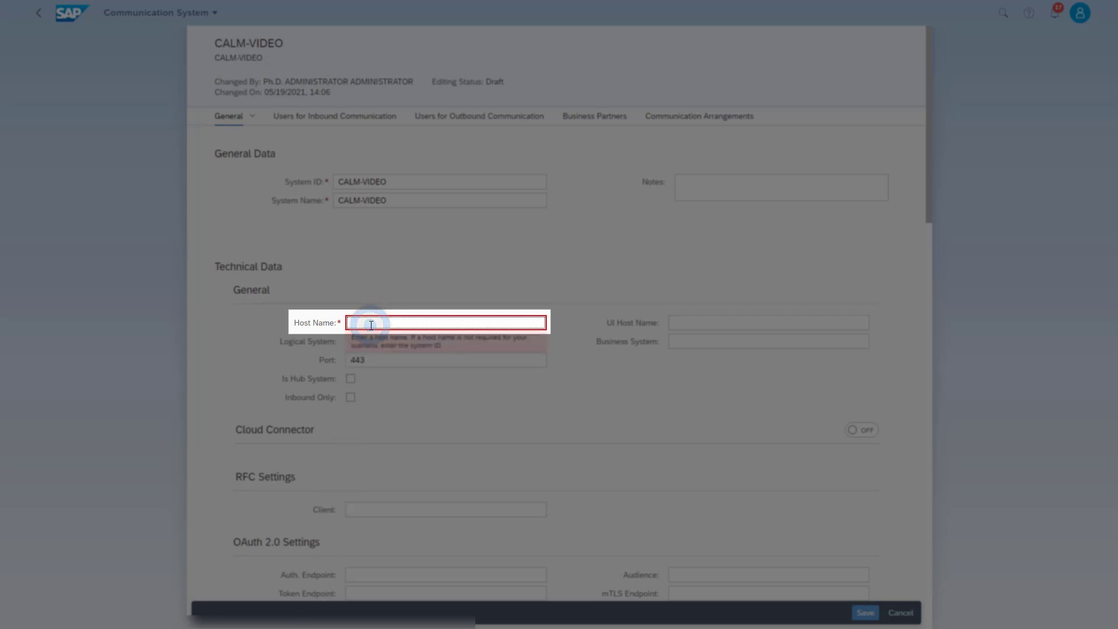
type("eu10.alm.cloud.sap")
left_click(487, 390)
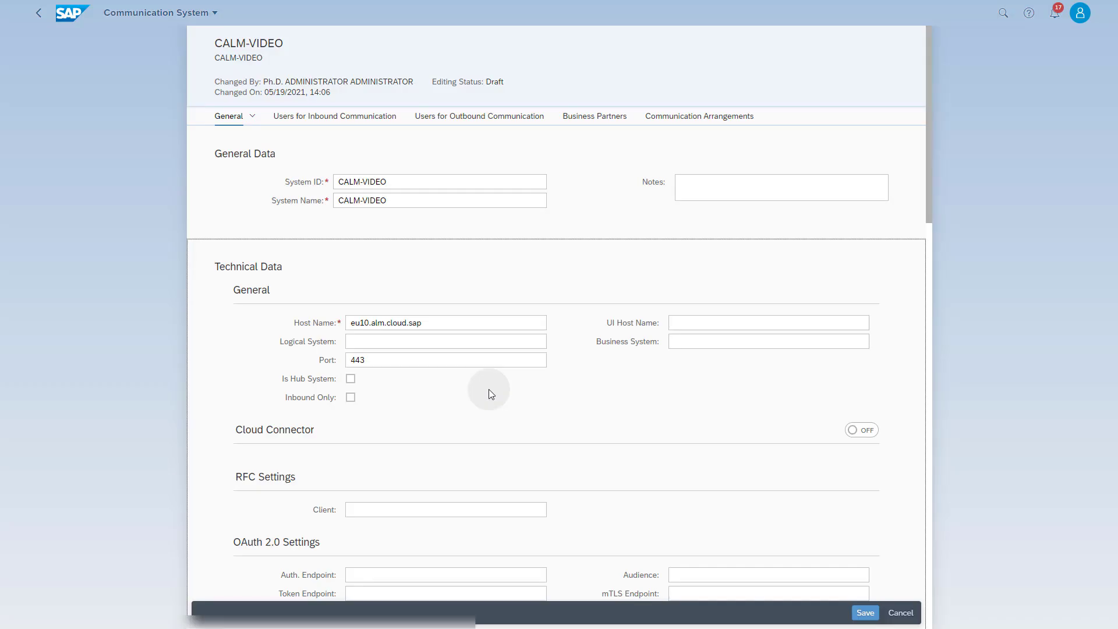
Step: Paste the eu10.hana.ondemand.com OAuth 2.0 token endpoint ending /oauth/token
scroll(488, 389, "down", 3)
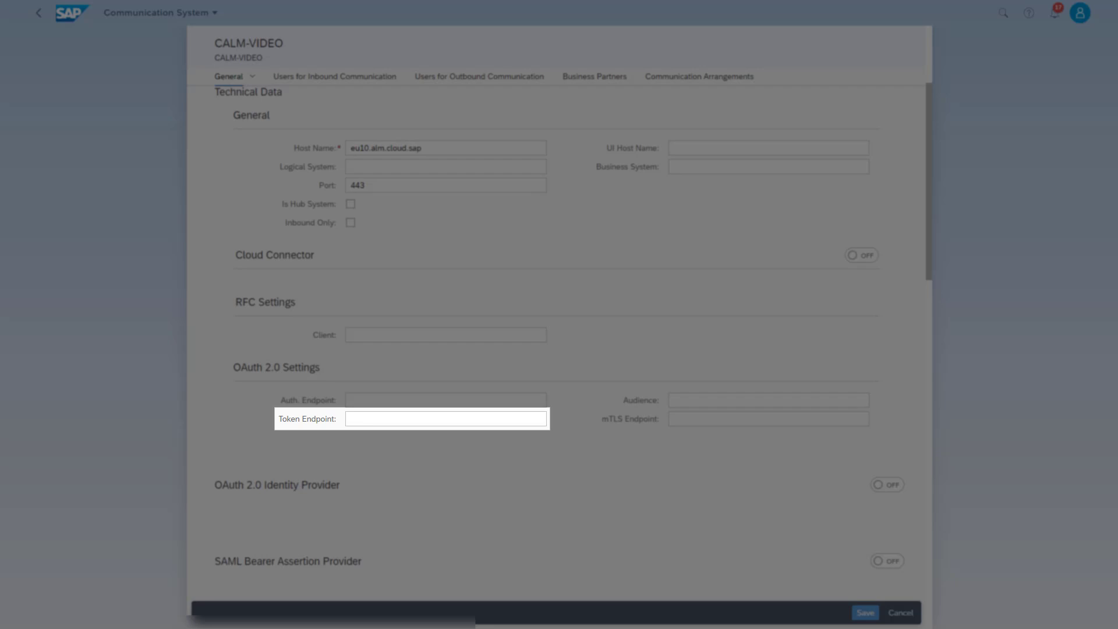
left_click(422, 438)
key("ctrl+v")
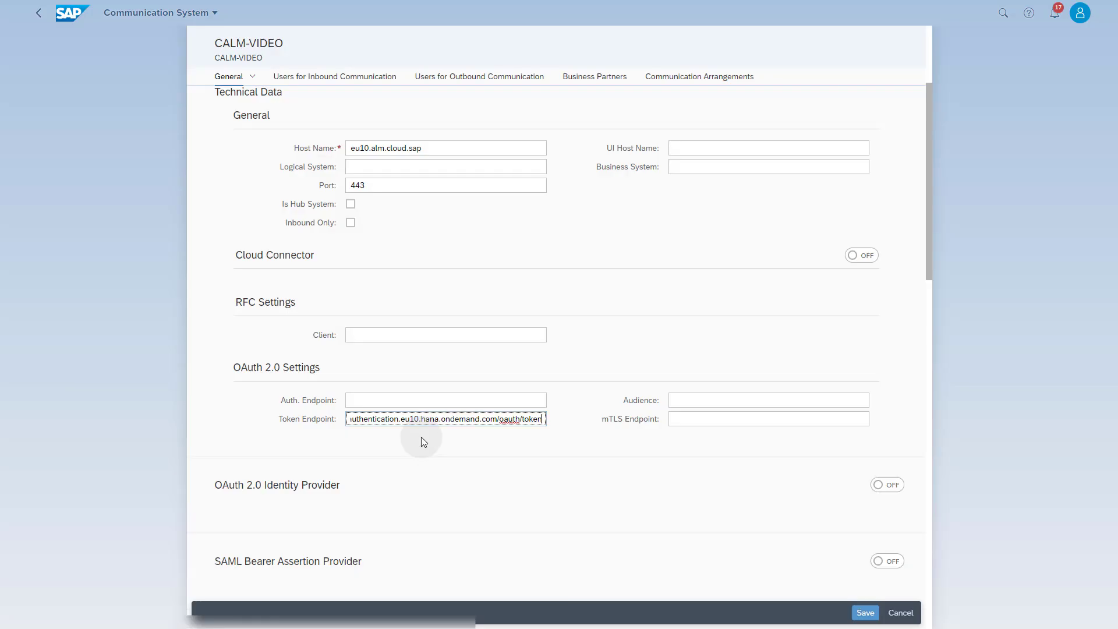
left_click(421, 437)
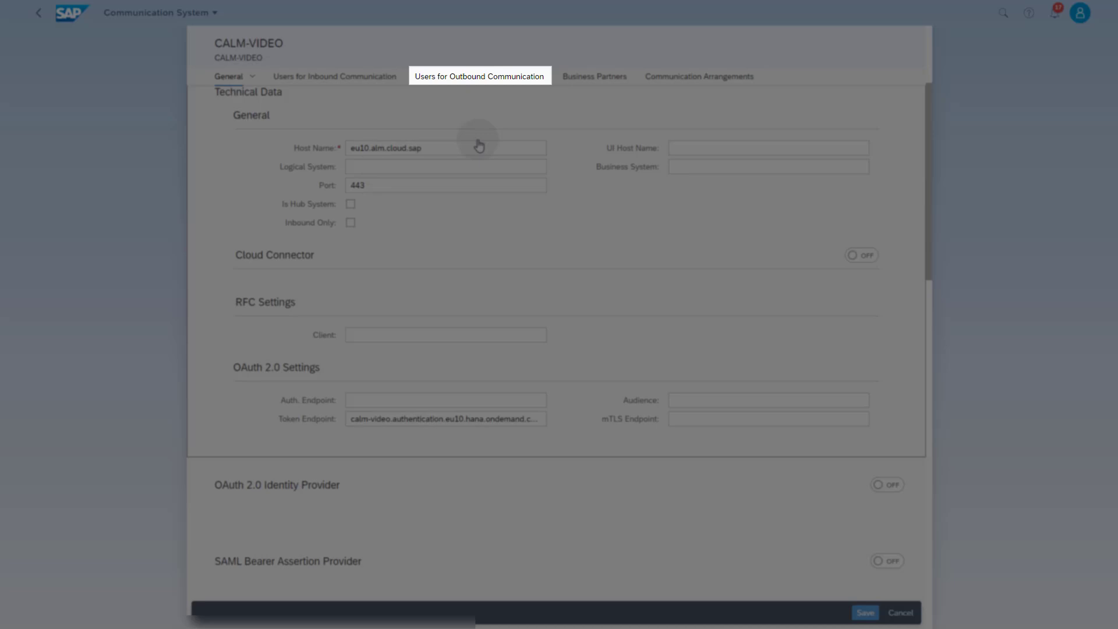
Step: Add an OAuth 2.0 outbound user with the pasted client ID and secret, then save CALM-VIDEO
left_click(490, 78)
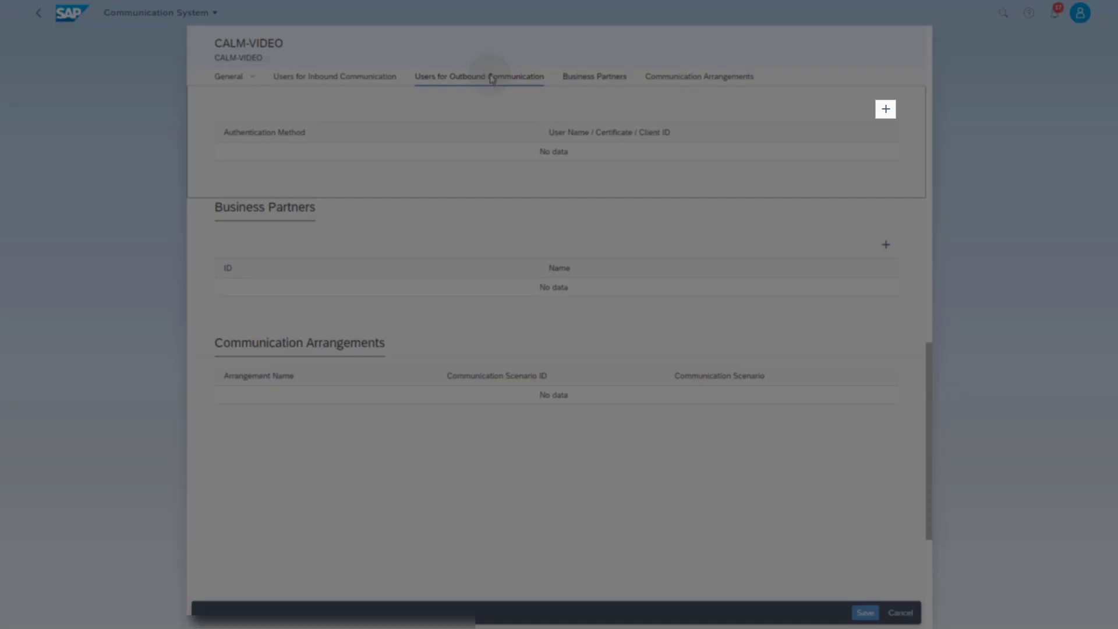
left_click(886, 111)
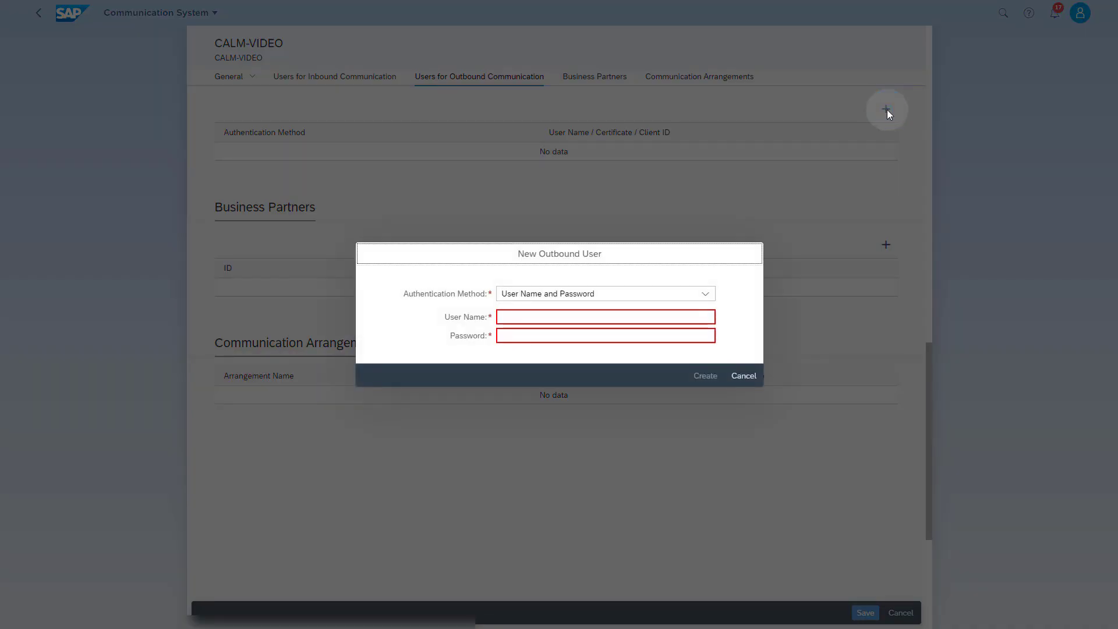
left_click(705, 293)
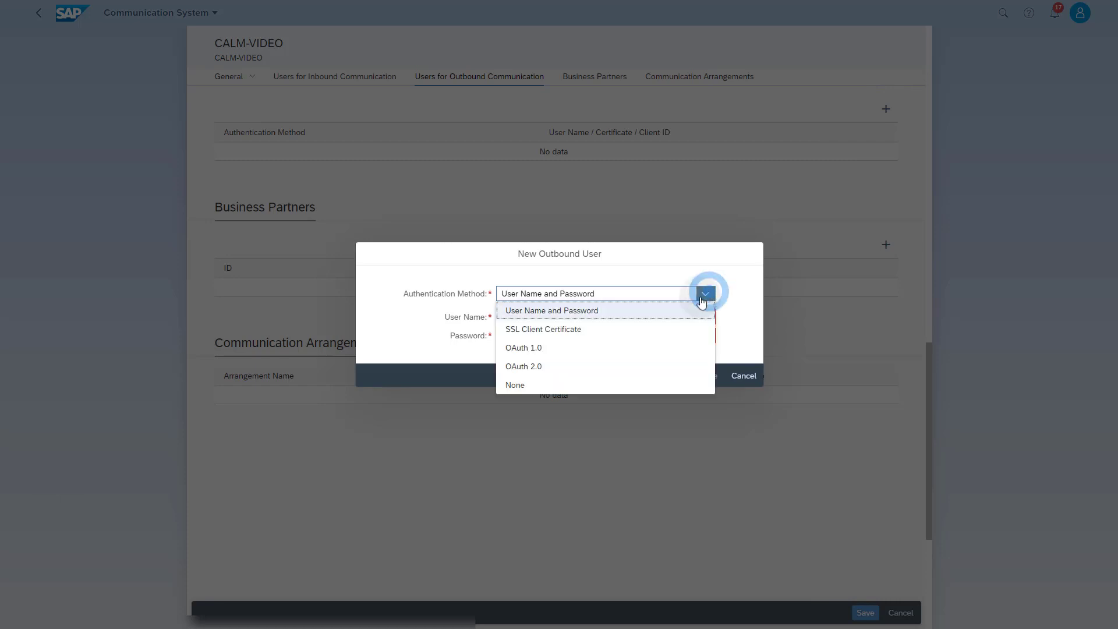
left_click(600, 365)
left_click(574, 393)
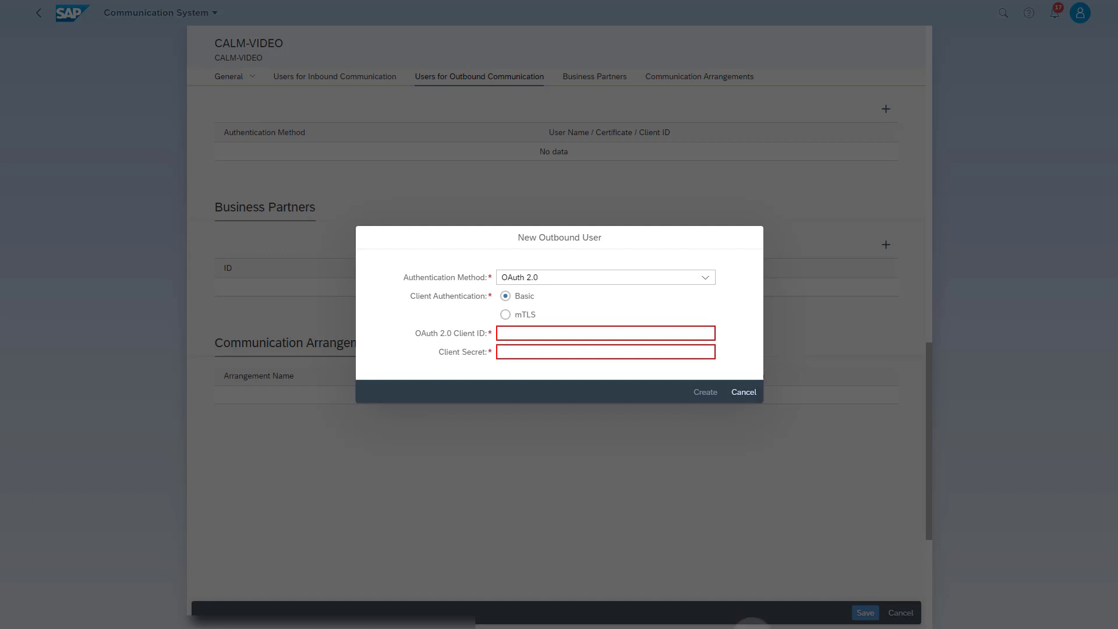
left_click(504, 333)
key("ctrl+v")
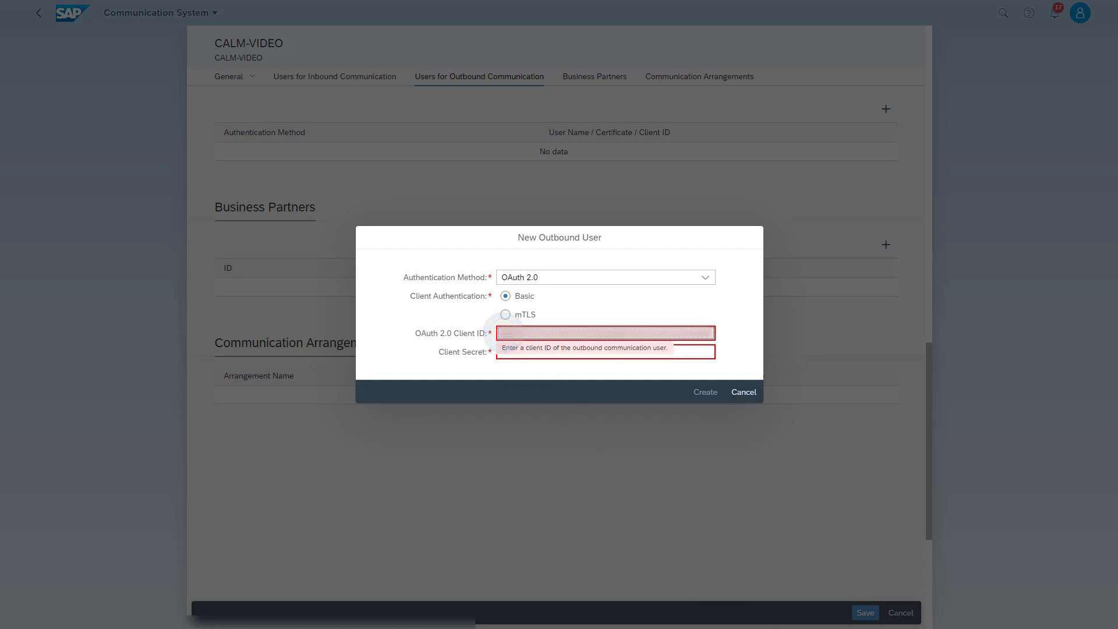
left_click(507, 352)
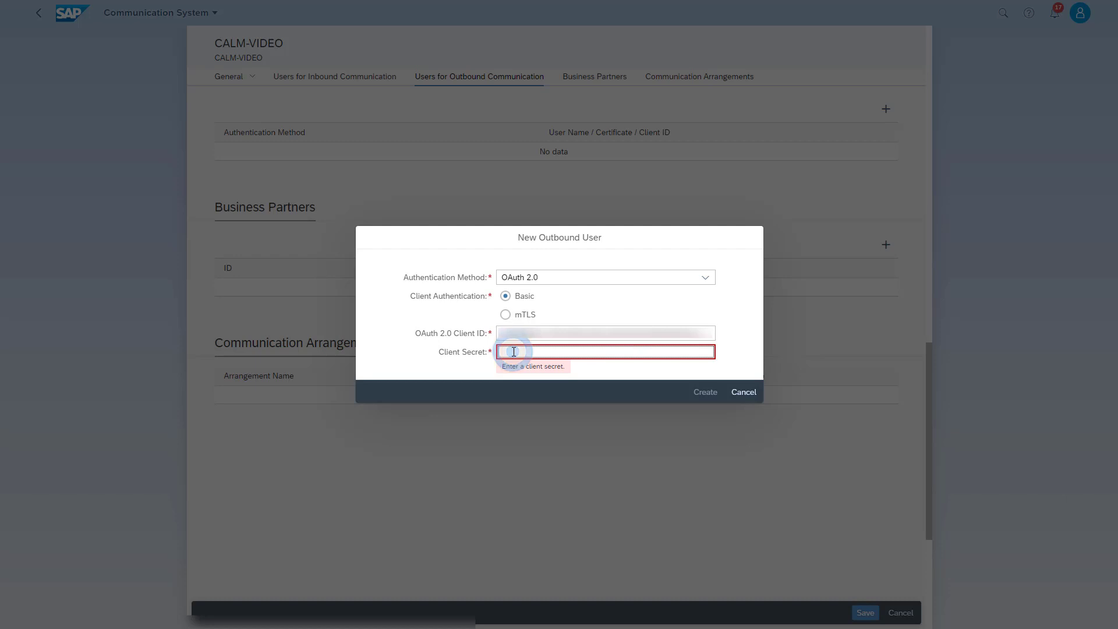
key("ctrl+v")
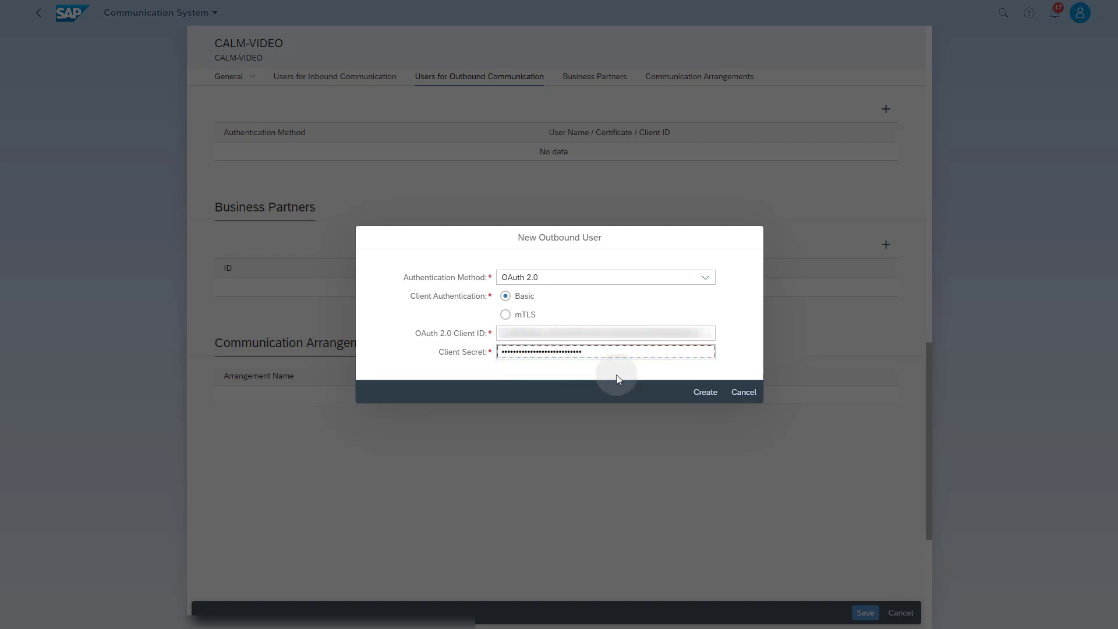
left_click(699, 395)
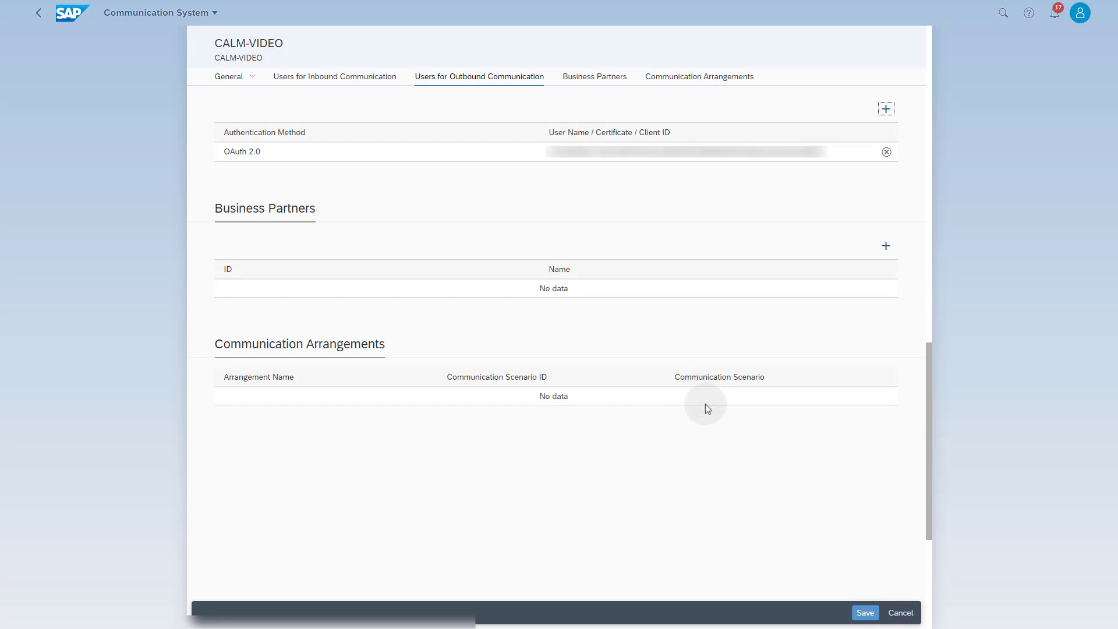
left_click(867, 617)
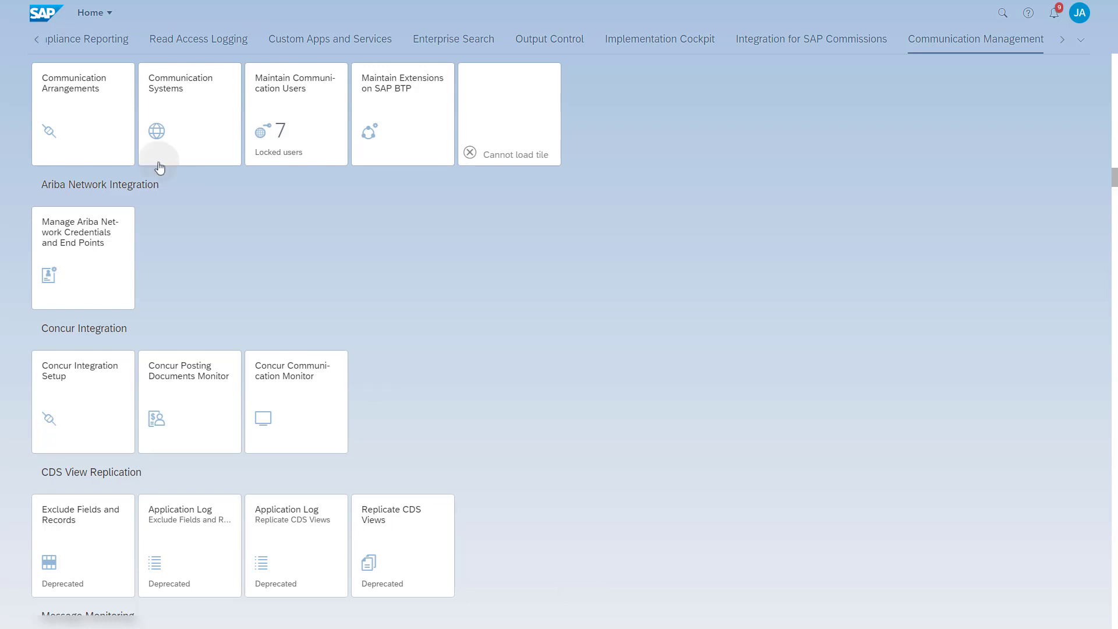
Step: Start a new communication arrangement for scenario SAP_COM_0527, found by searching 527
left_click(100, 106)
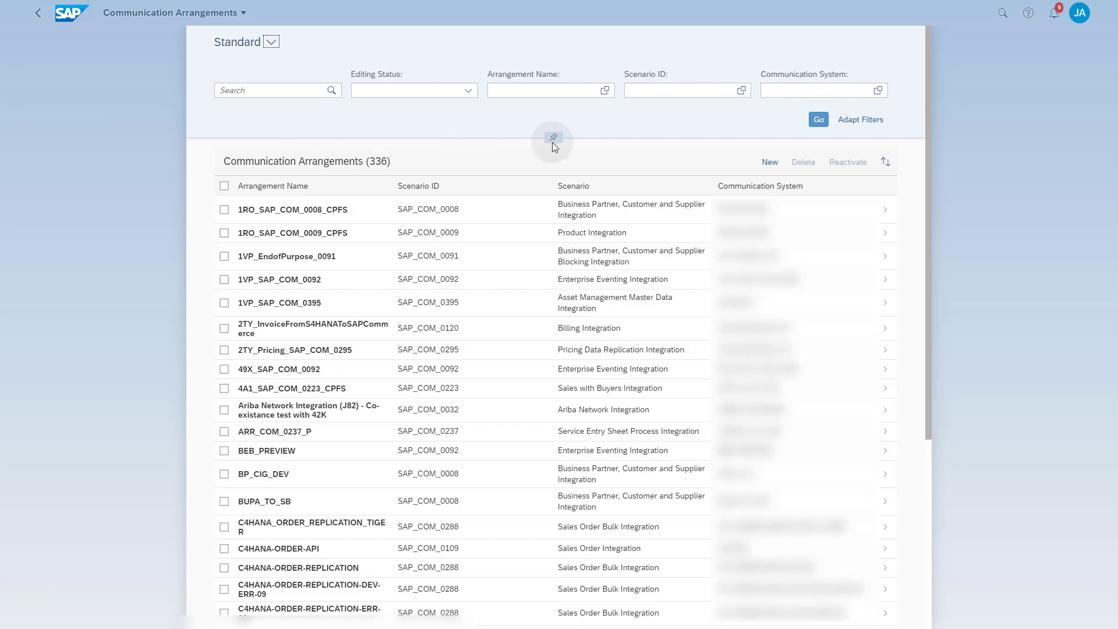
left_click(765, 160)
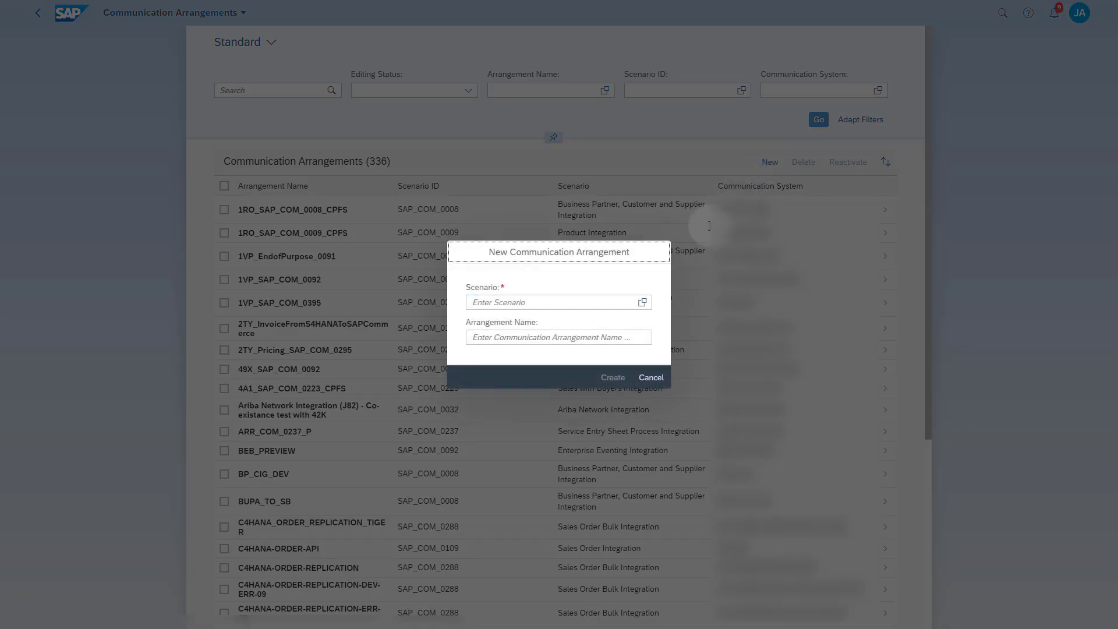
left_click(643, 304)
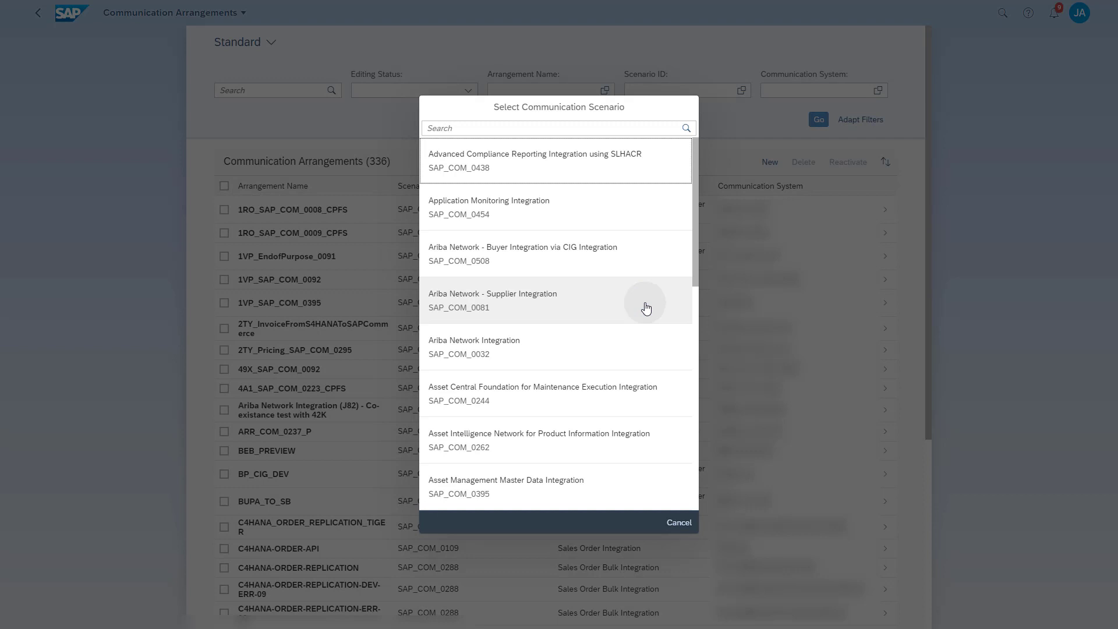
left_click(453, 129)
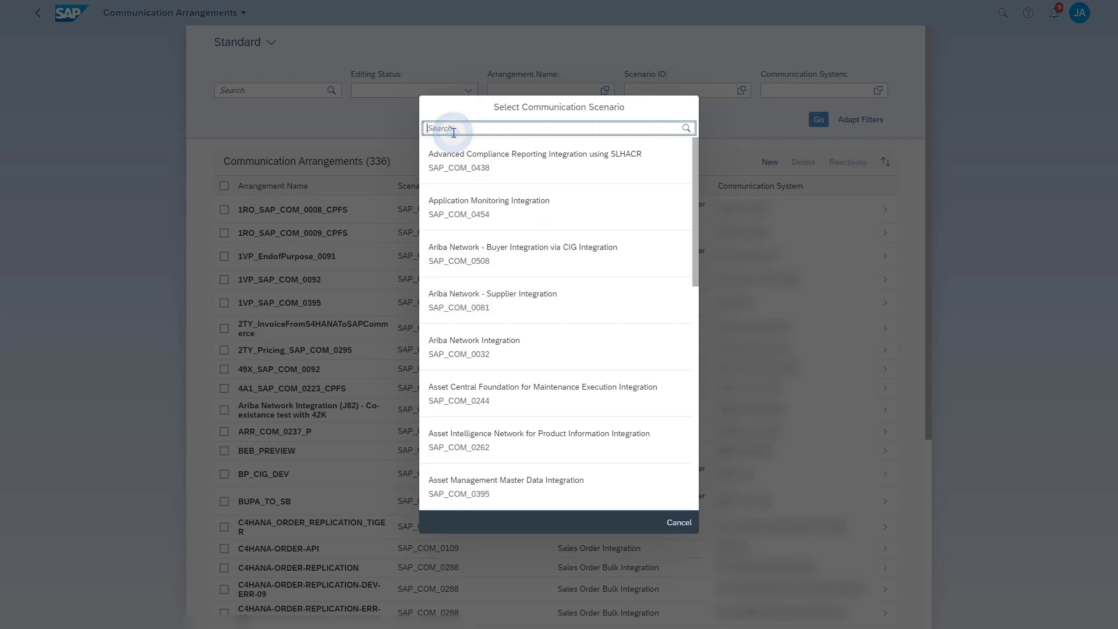
type("527")
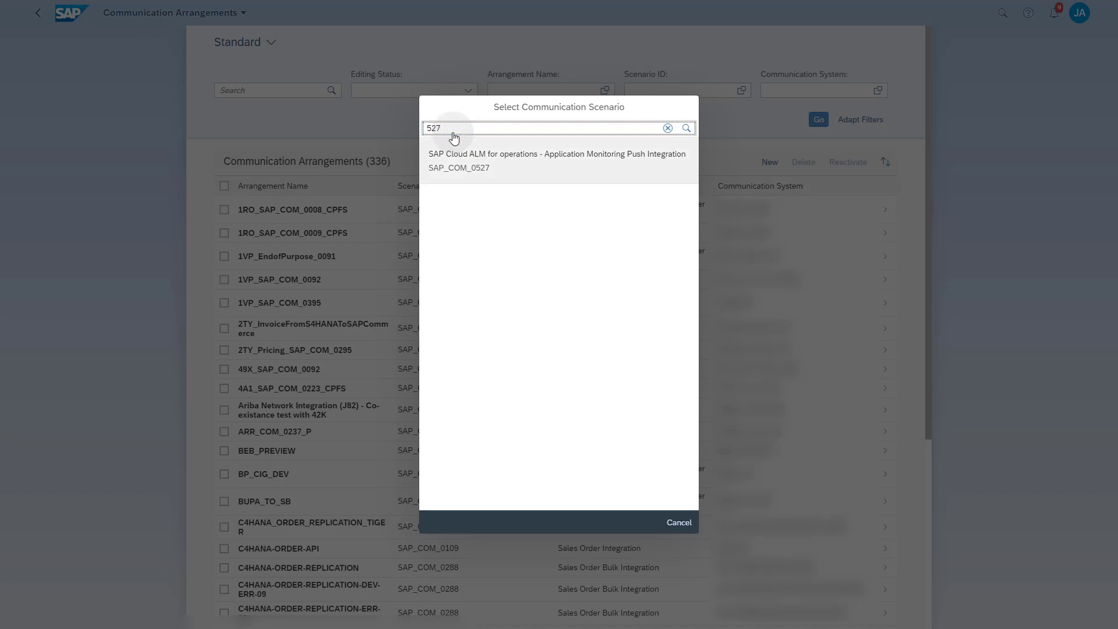
left_click(477, 164)
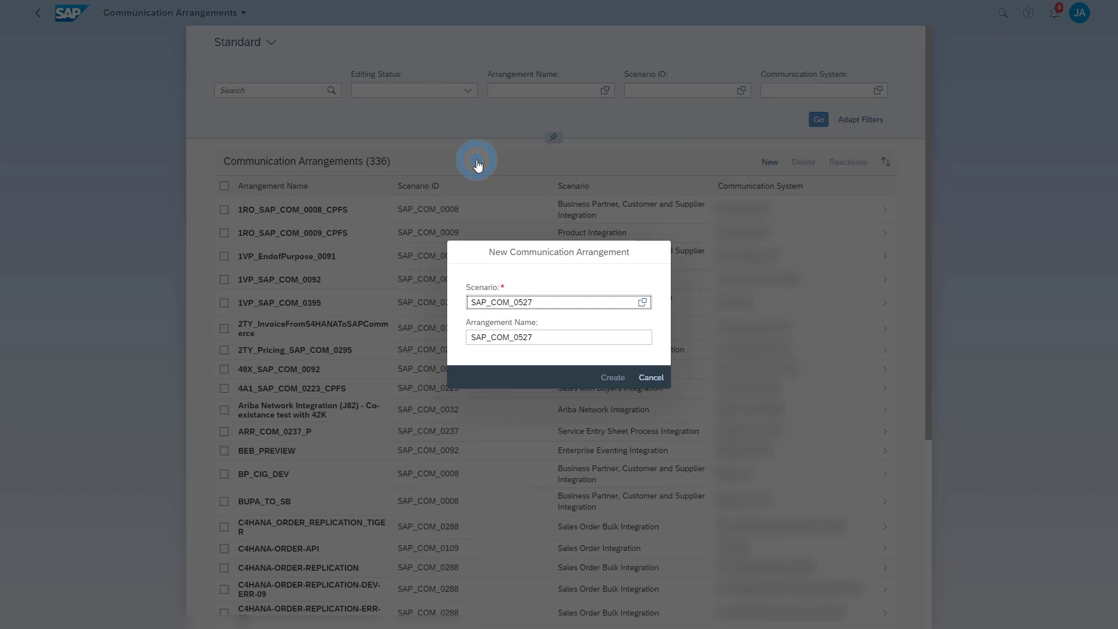
Step: Name the arrangement 'CALM-VIDEO Push' and create it
left_click(553, 338)
double_click(553, 337)
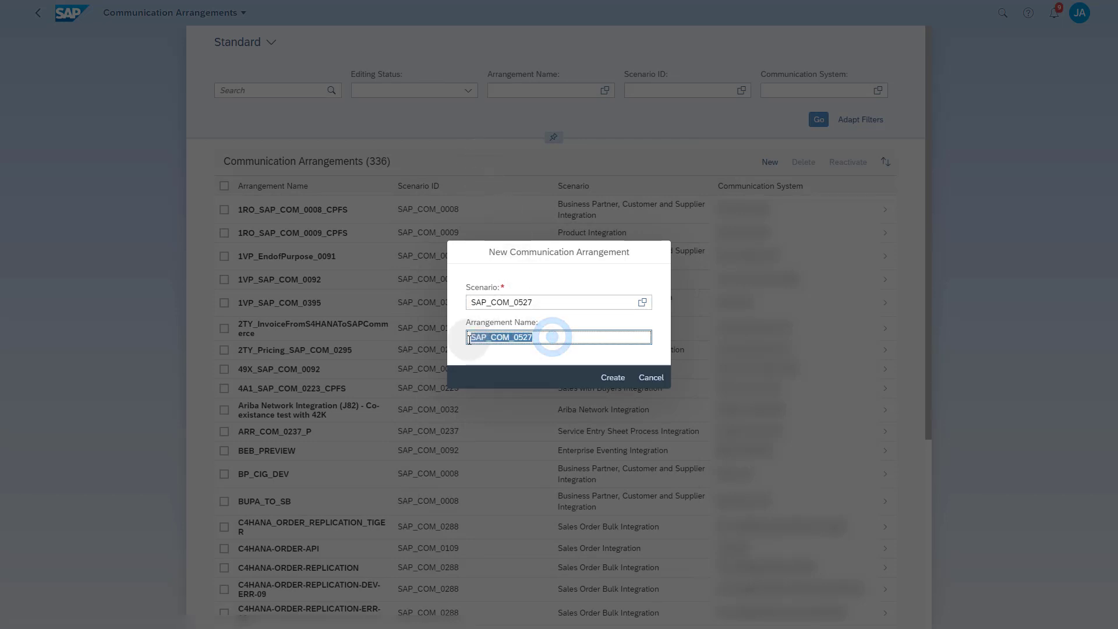
type("CALM-VIDEO Push")
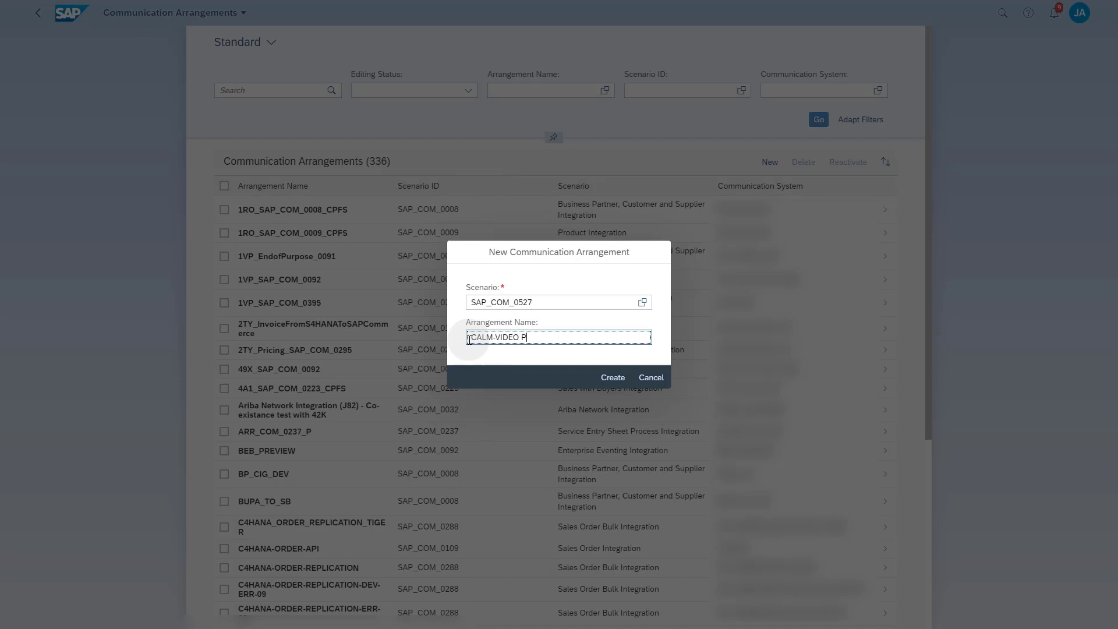
left_click(615, 379)
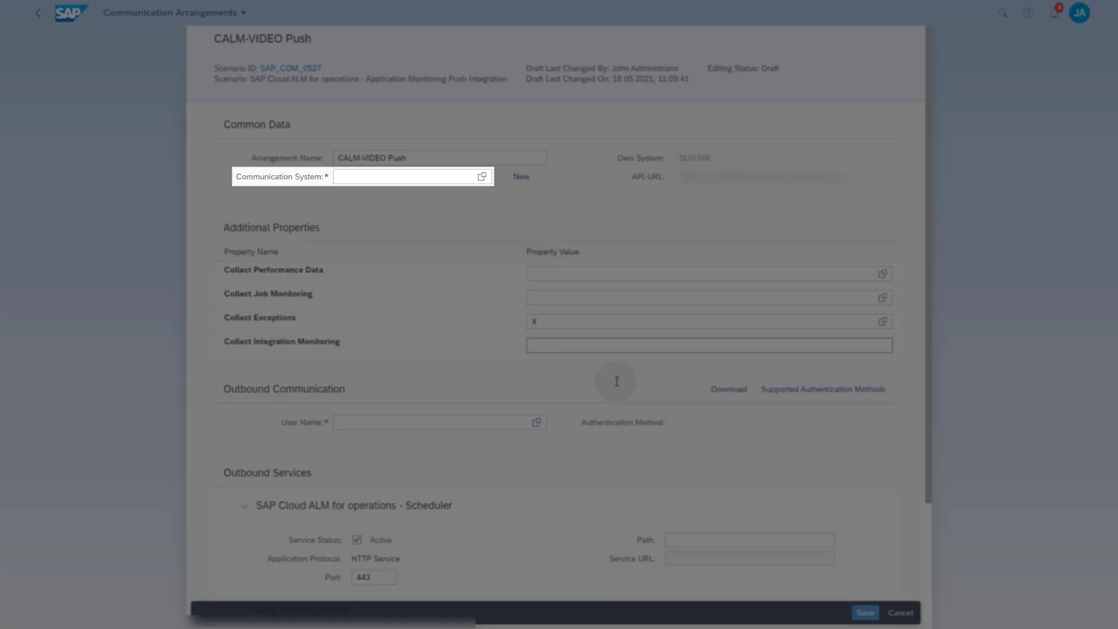
Step: Assign system CALM-VIDEO and set Collect Performance Data and Collect Integration Monitoring to X
left_click(378, 179)
type("CALM")
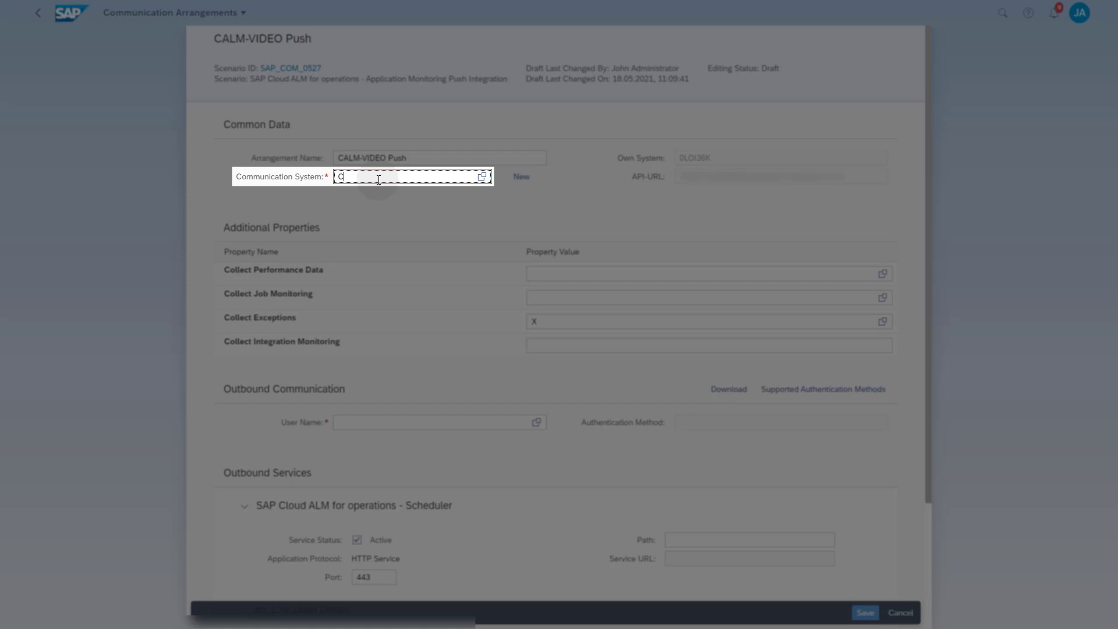
type("-VIDEO")
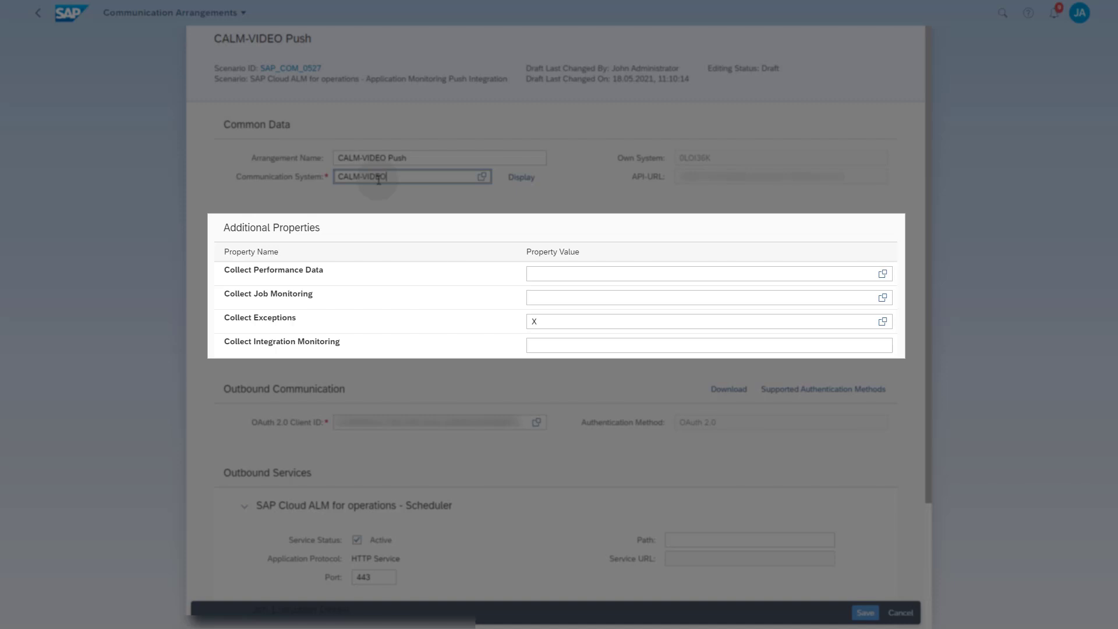
left_click(542, 273)
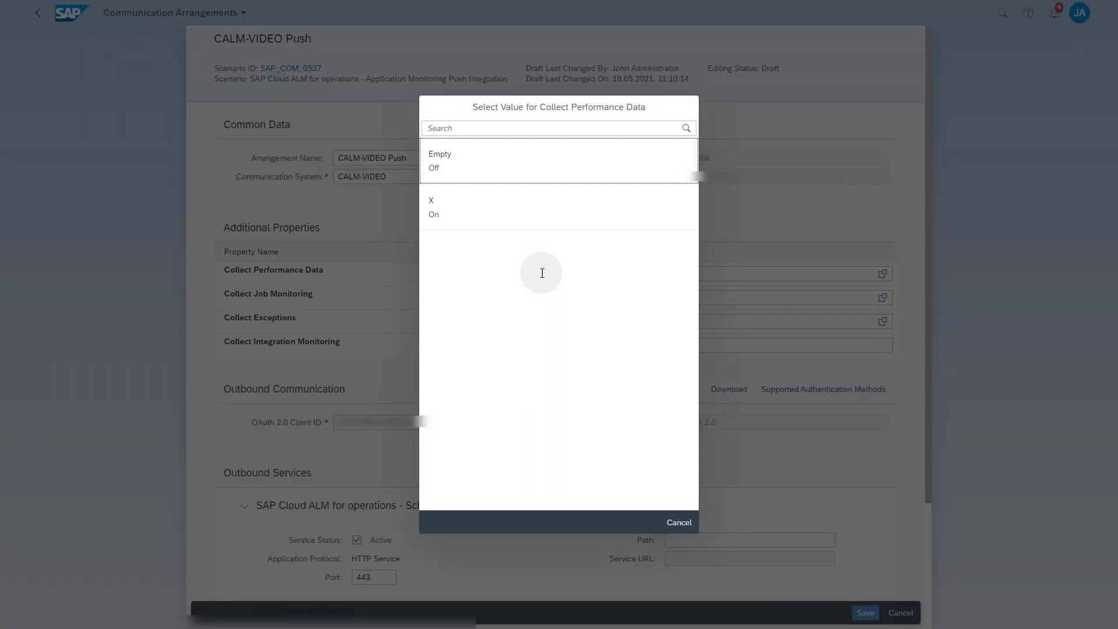
left_click(496, 232)
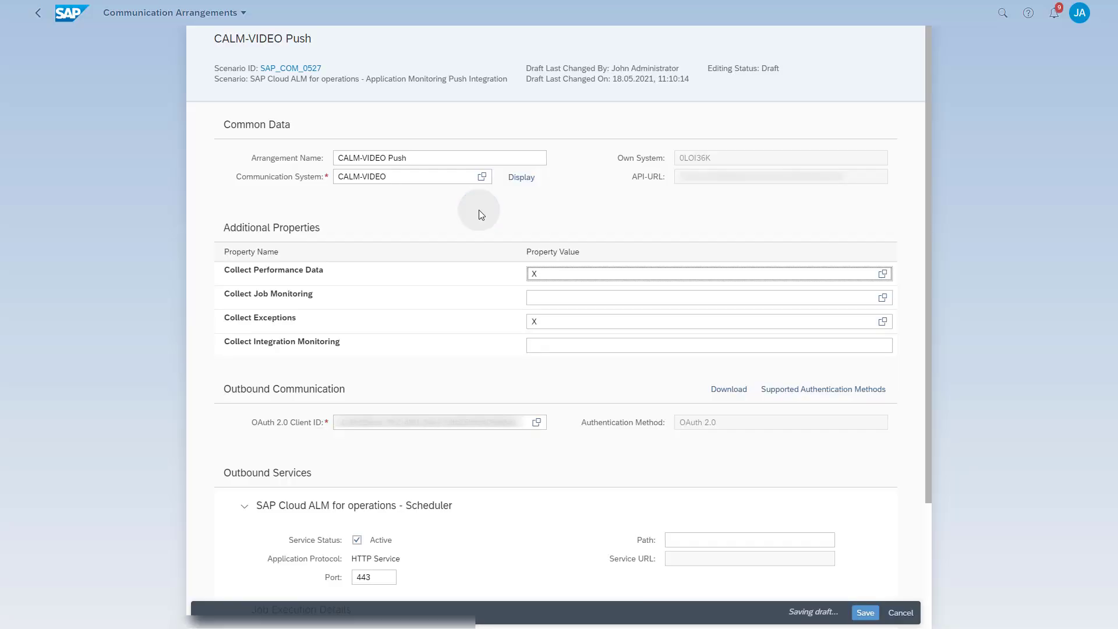
left_click(555, 346)
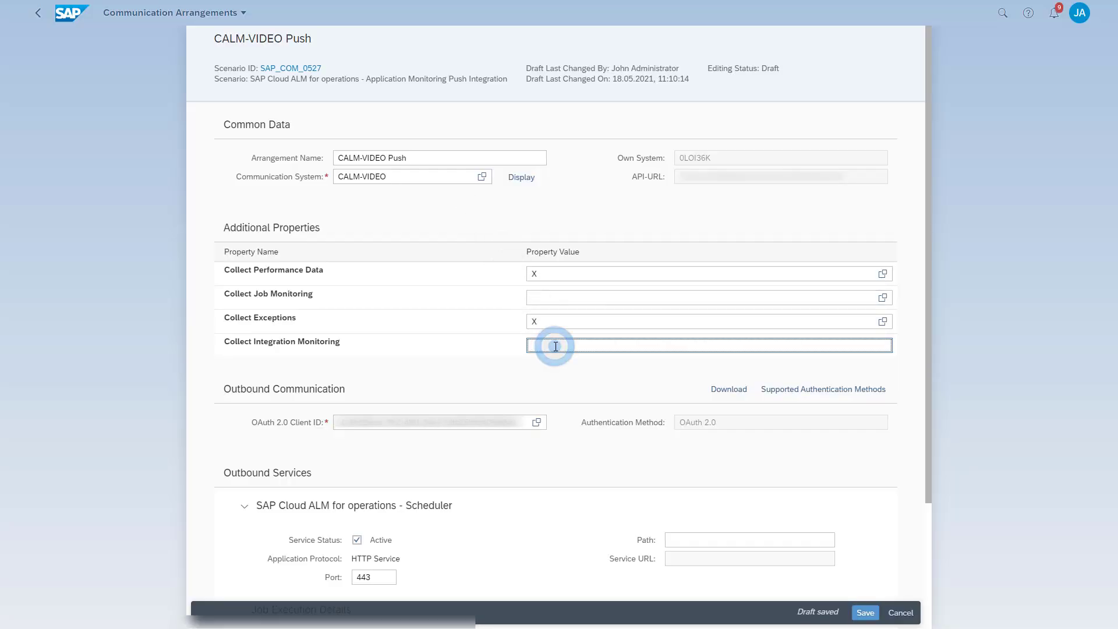
type("X")
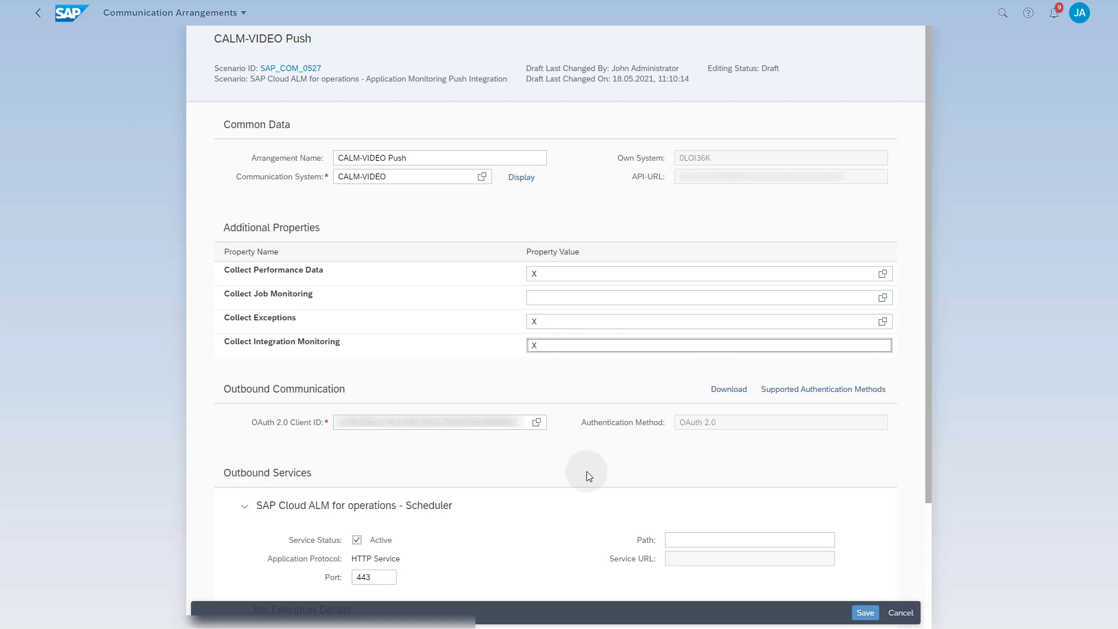
Step: Schedule the job to run every 01 minute and save the arrangement
scroll(586, 470, "down", 3)
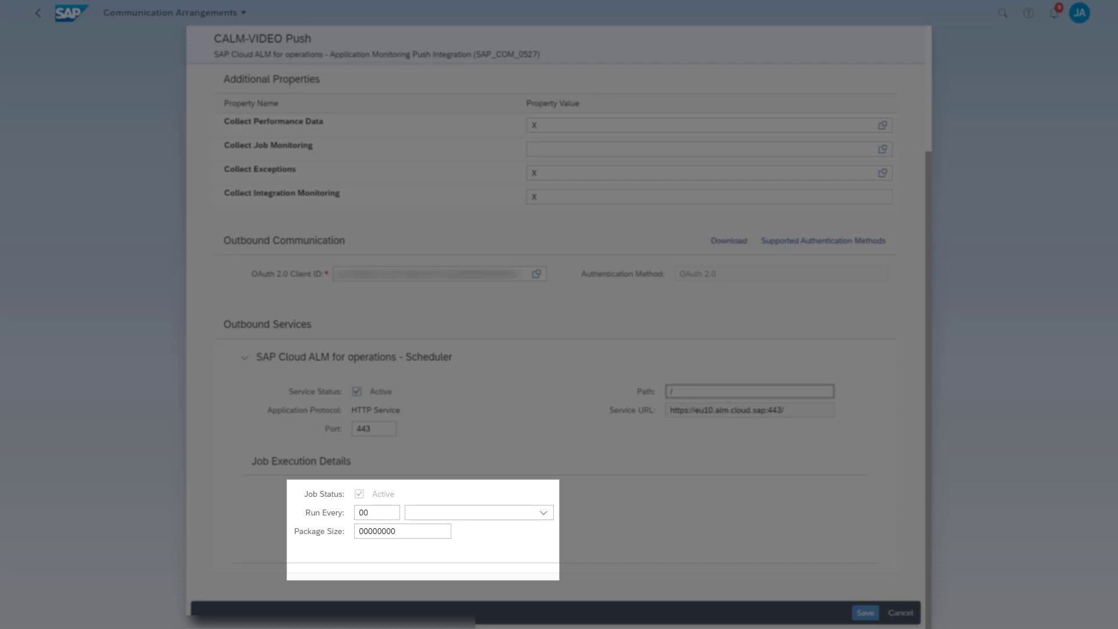
left_click(379, 516)
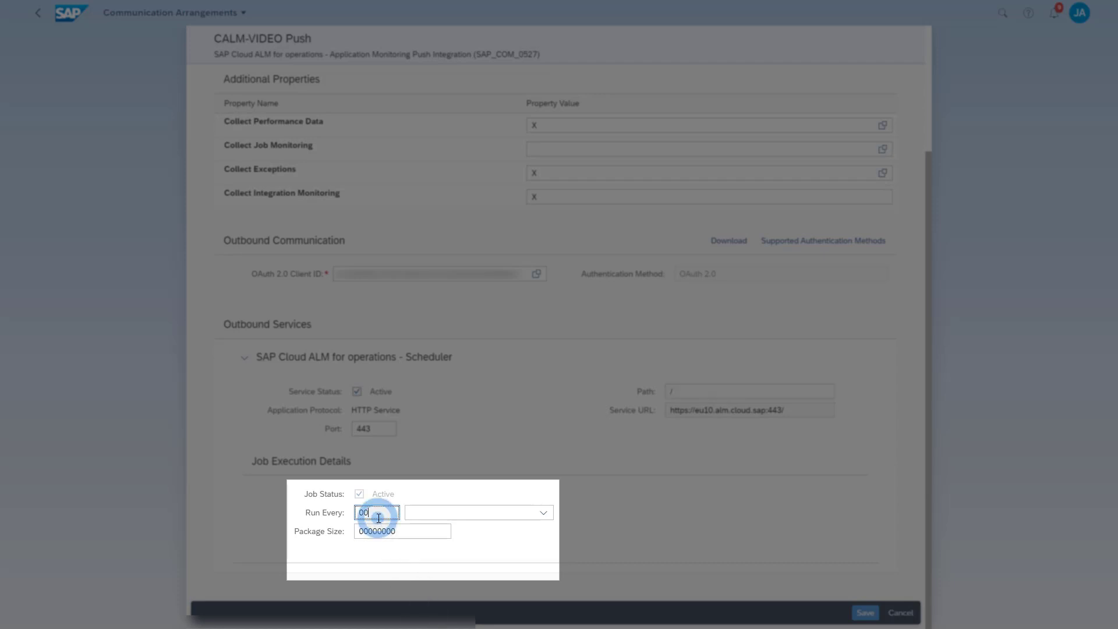
type("01")
left_click(542, 512)
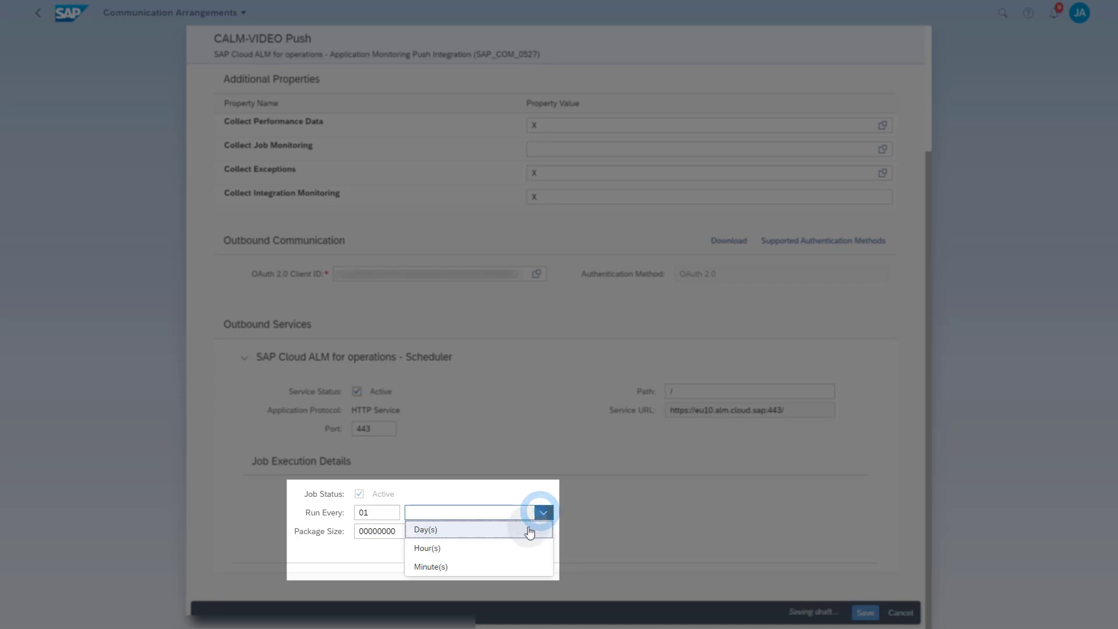
left_click(494, 567)
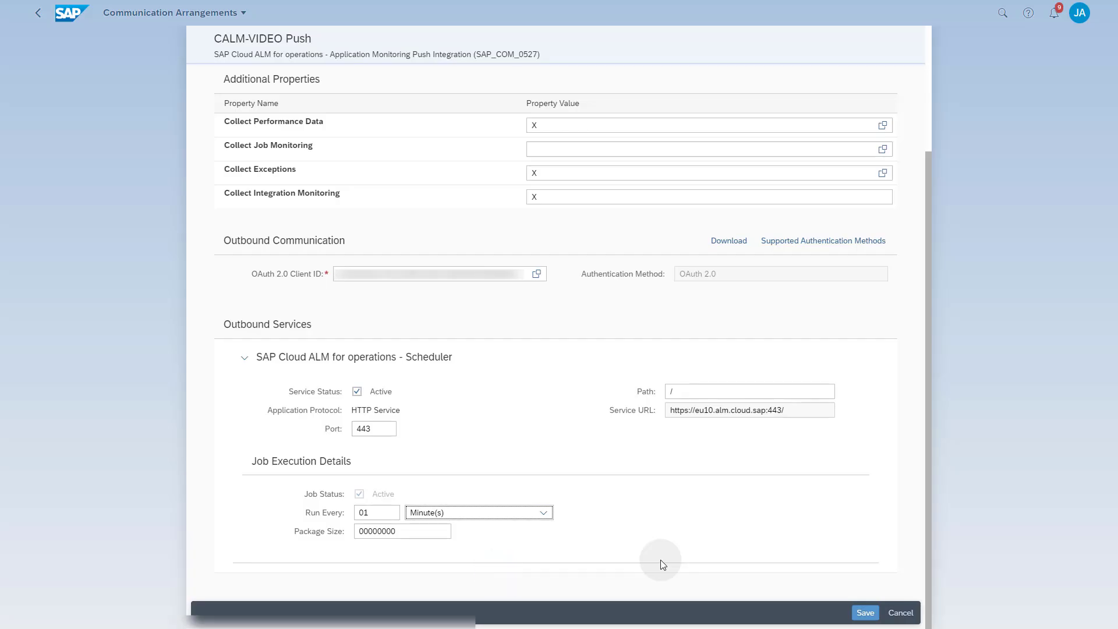
left_click(864, 613)
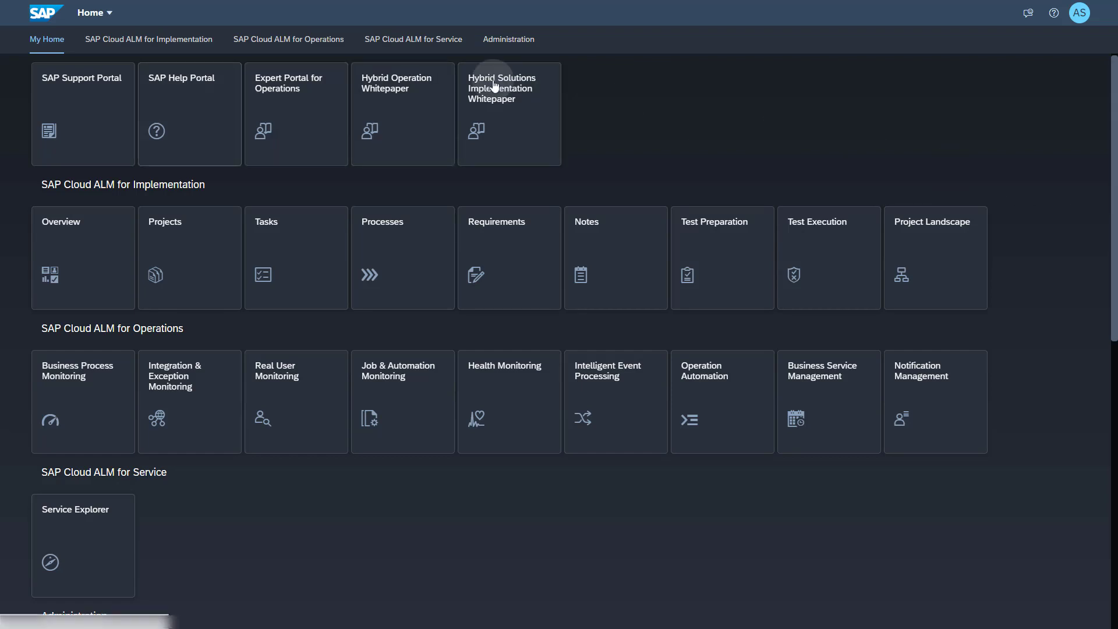
Step: Switch to the SAP Cloud ALM for Operations apps
left_click(263, 39)
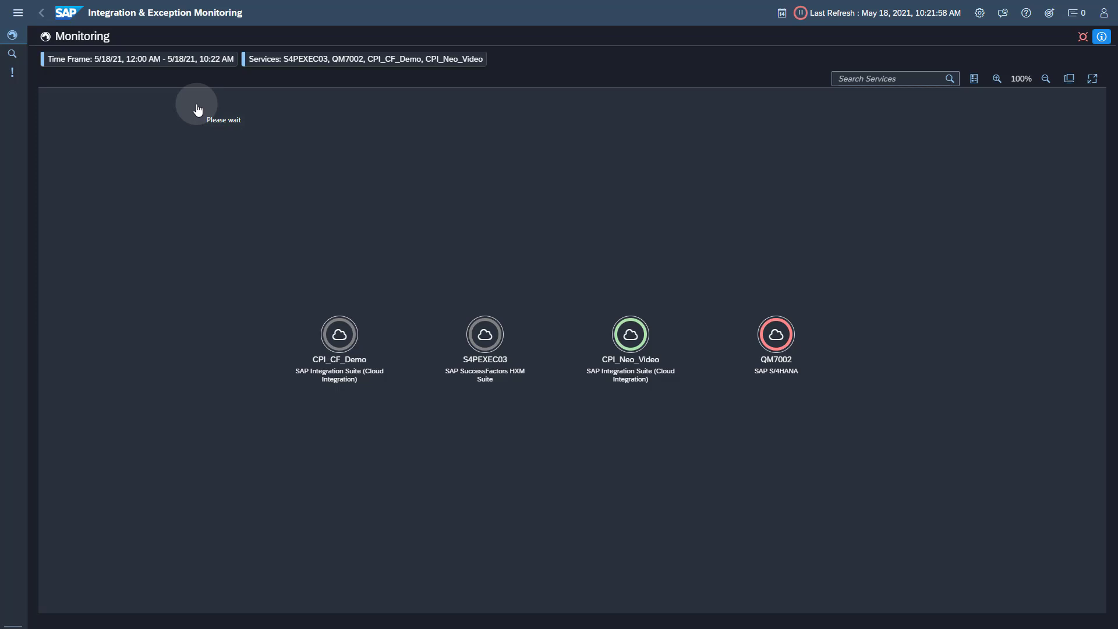
Step: Add the SAP Marketing Cloud service to the monitoring scope and apply it
left_click(1049, 15)
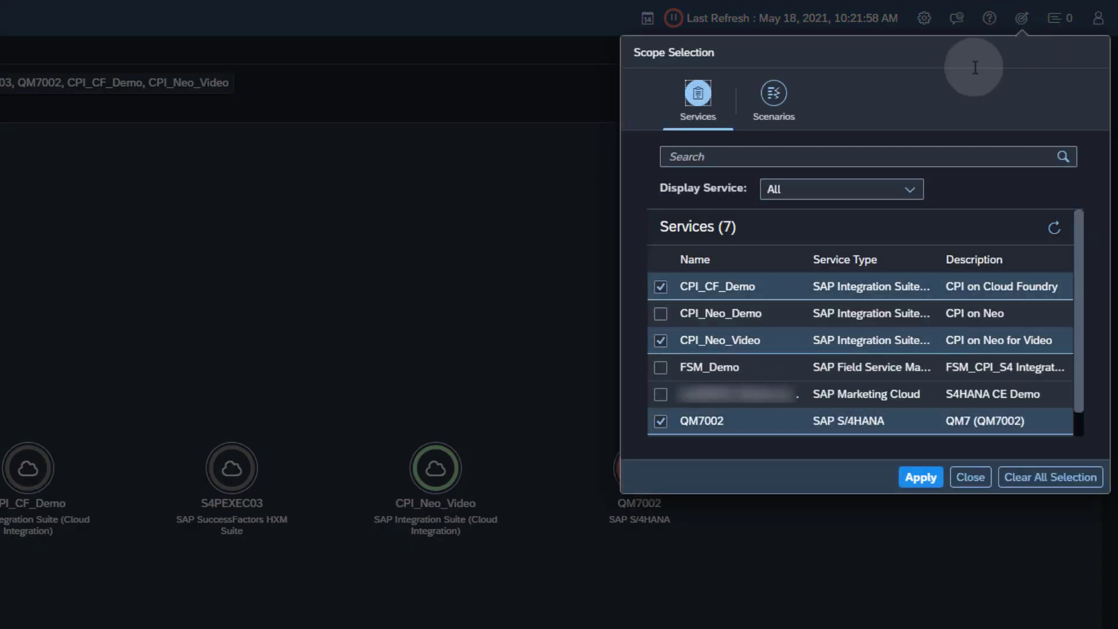
left_click(663, 393)
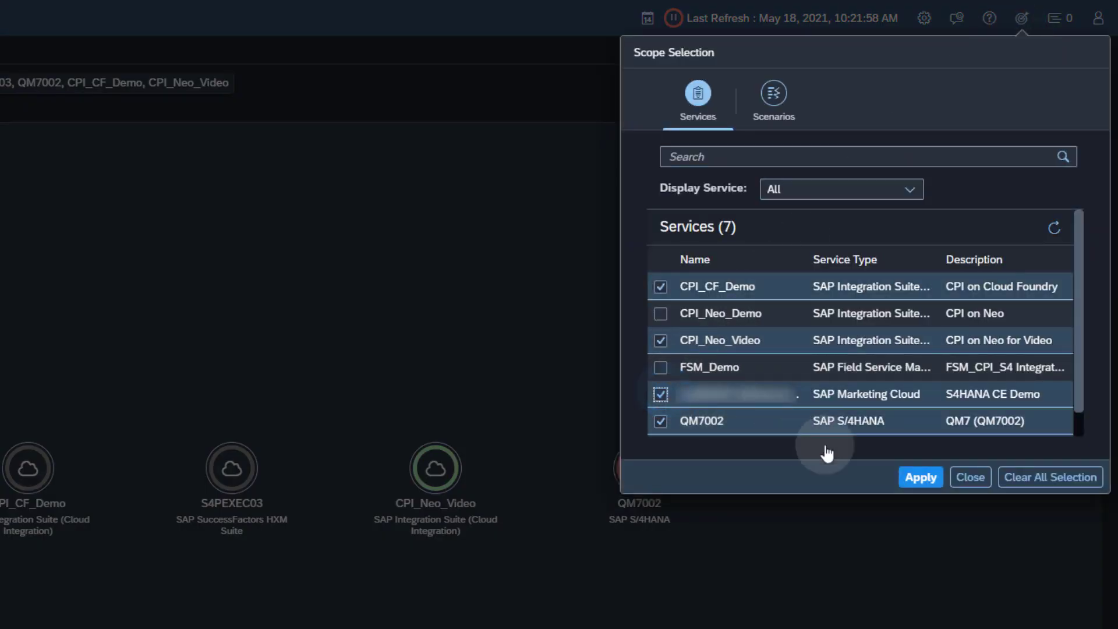
left_click(926, 484)
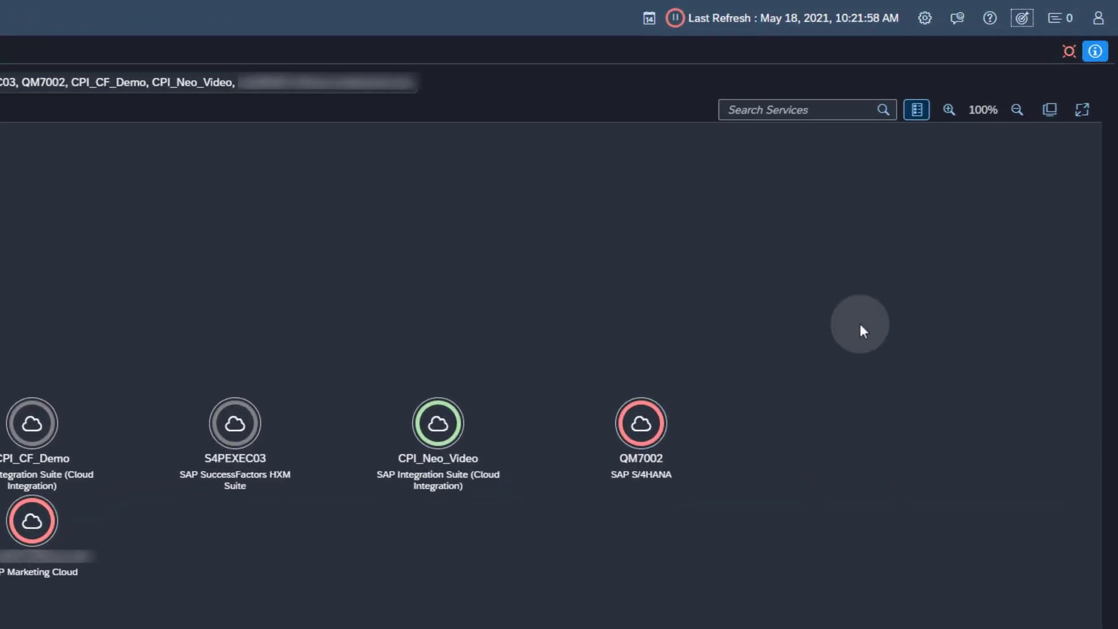
left_click(926, 20)
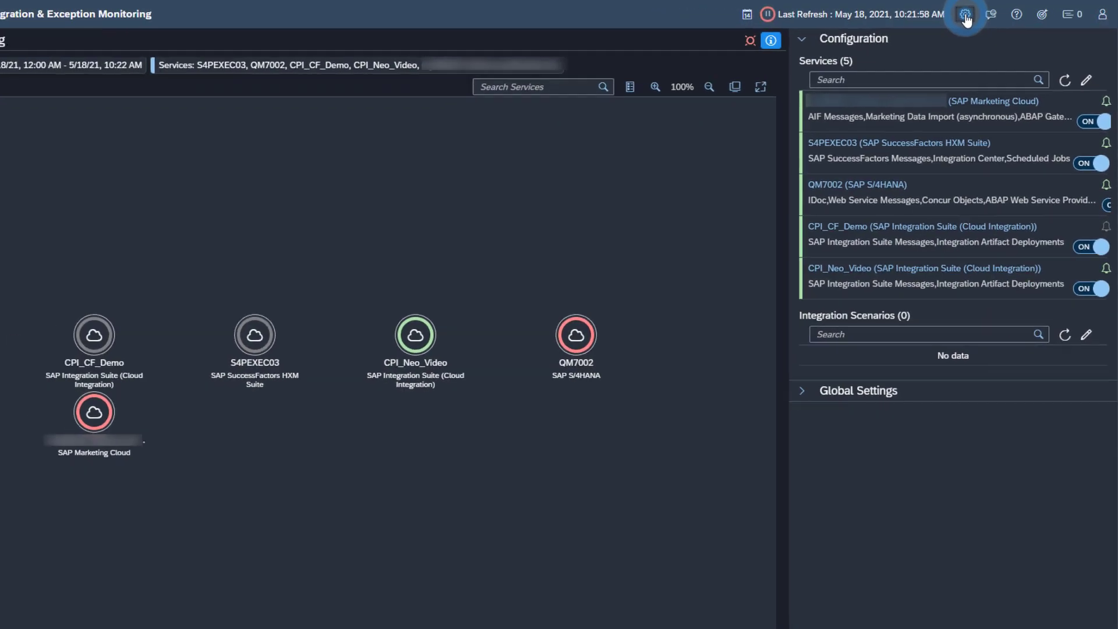
left_click(925, 19)
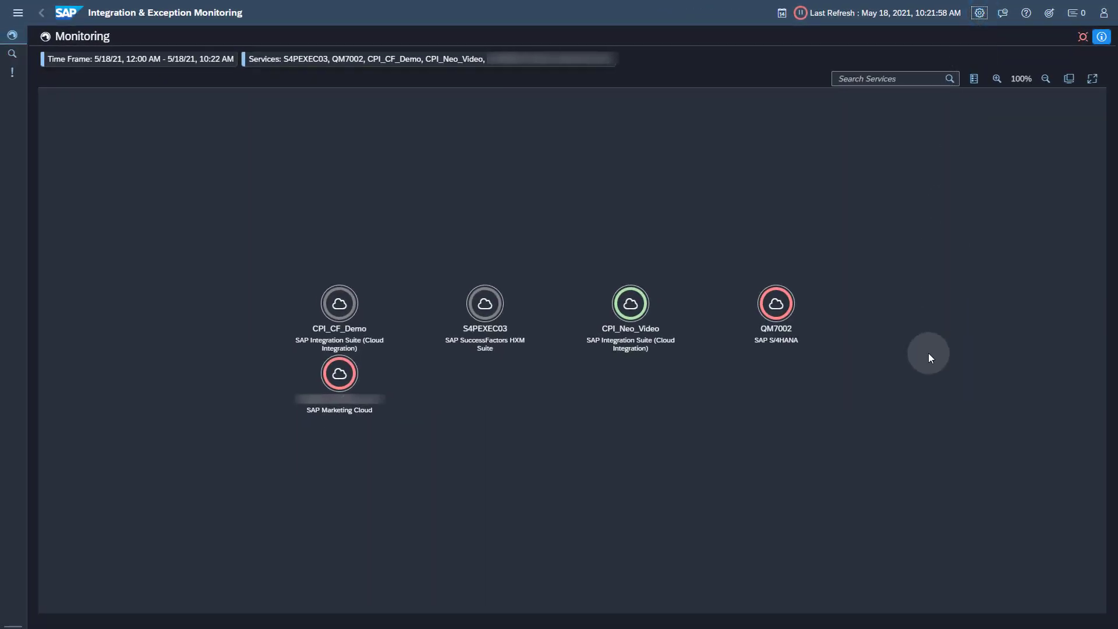
left_click(340, 375)
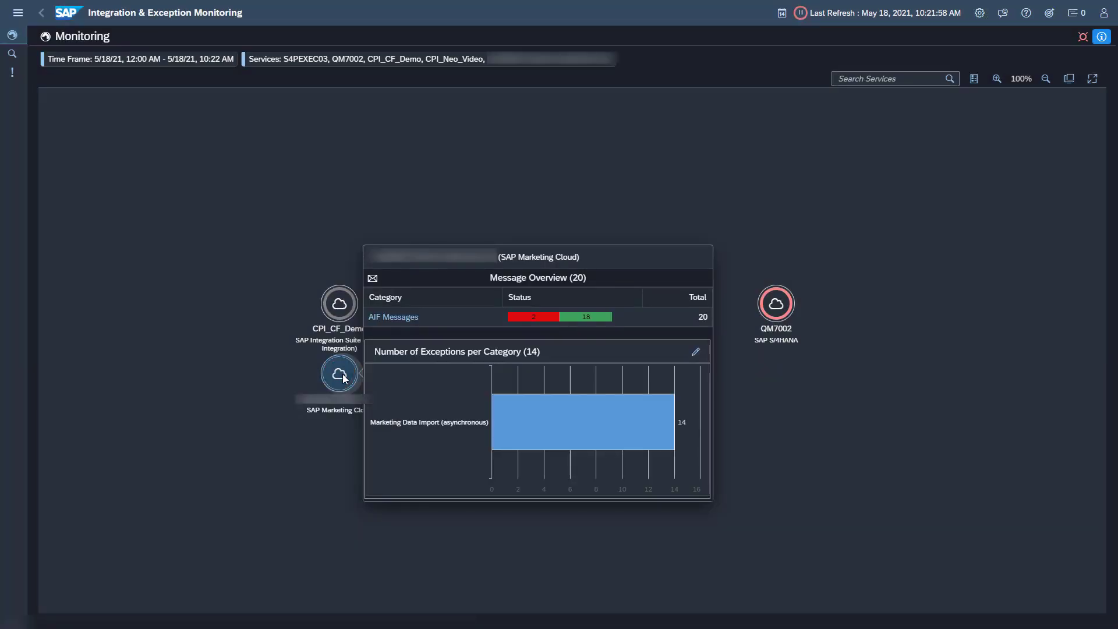
left_click(235, 441)
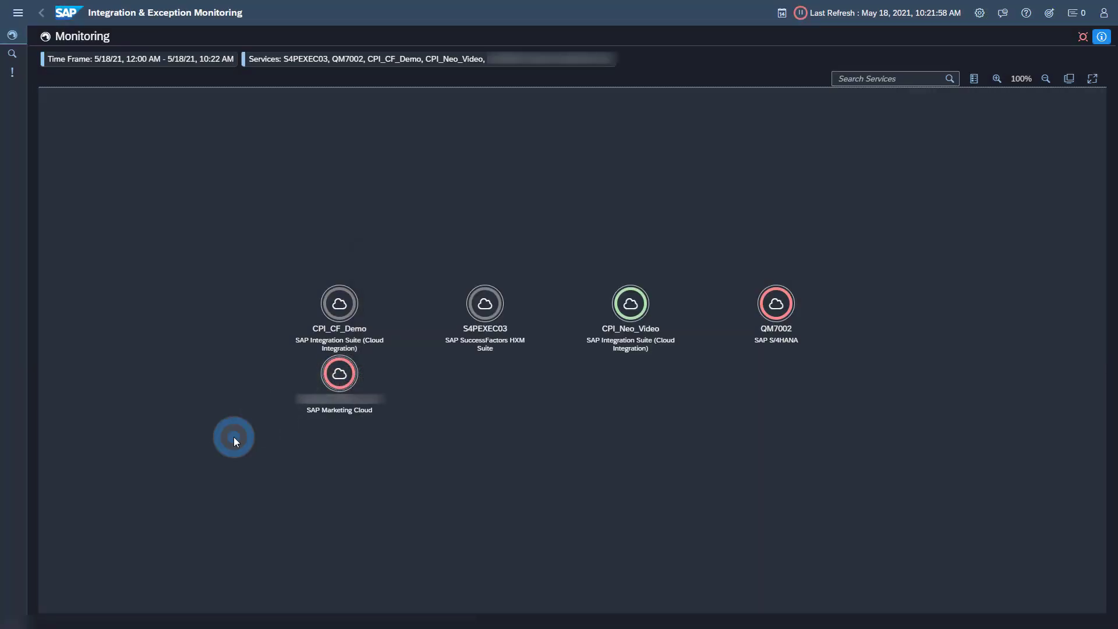